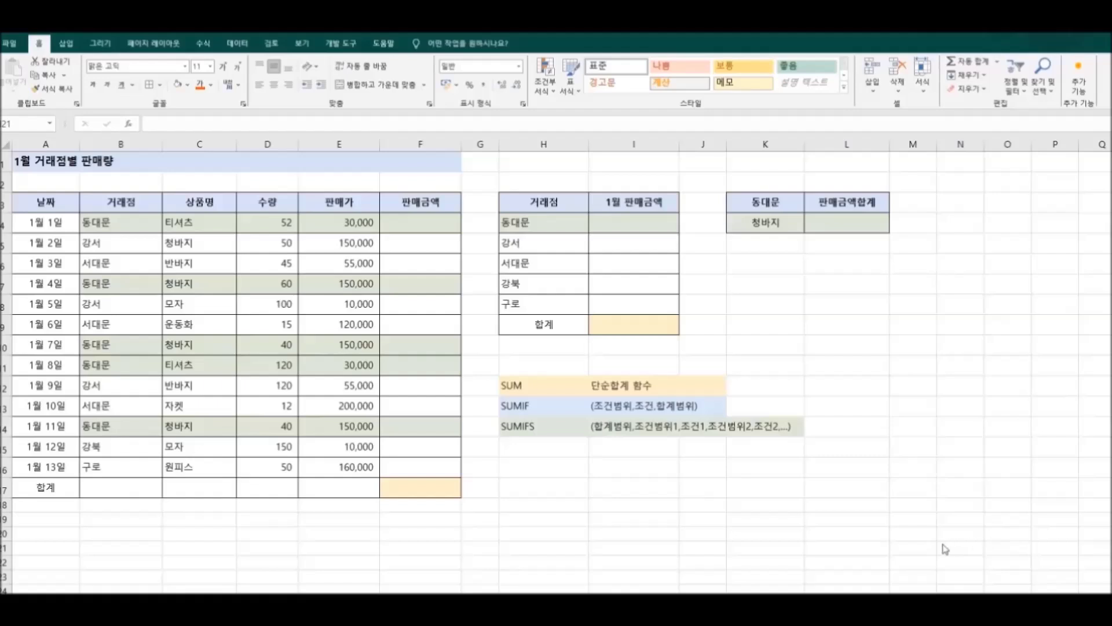
- Examine the empty 판매금액 column, the 거래점 summary table, the 동대문 청바지 cell and the SUM, SUMIF and SUMIFS syntax notes
click(515, 431)
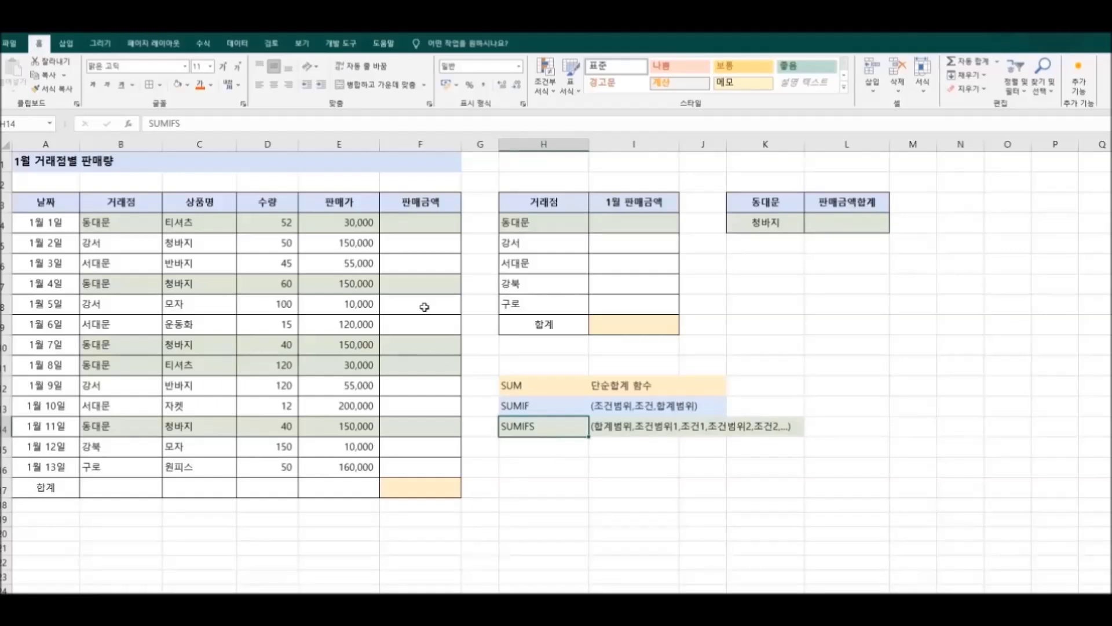
drag(409, 227, 412, 486)
click(413, 486)
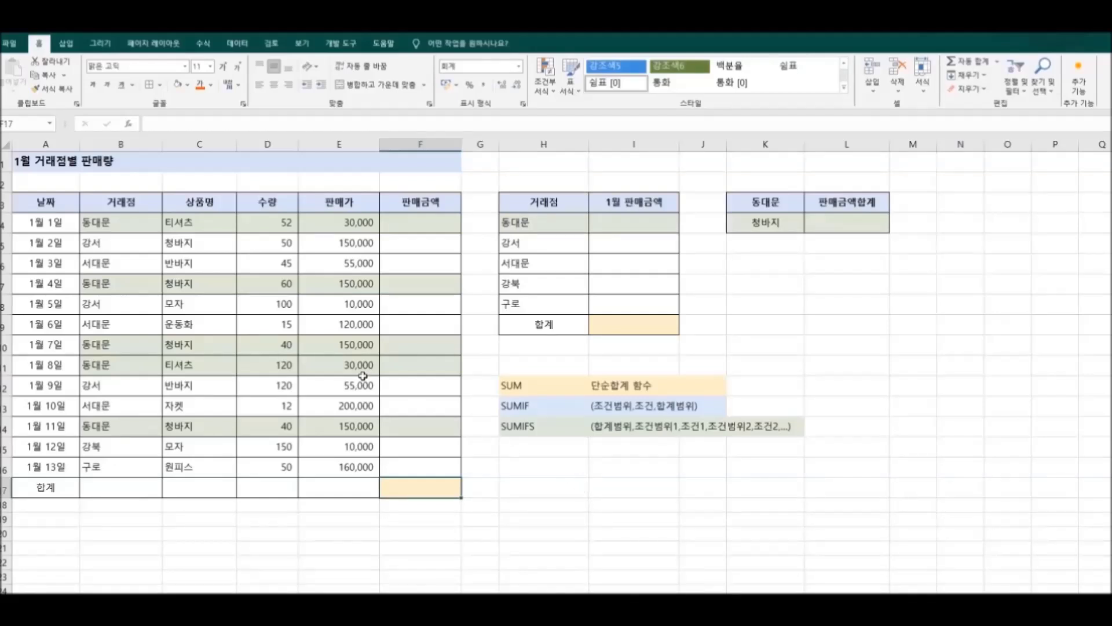
drag(552, 225, 551, 303)
click(617, 327)
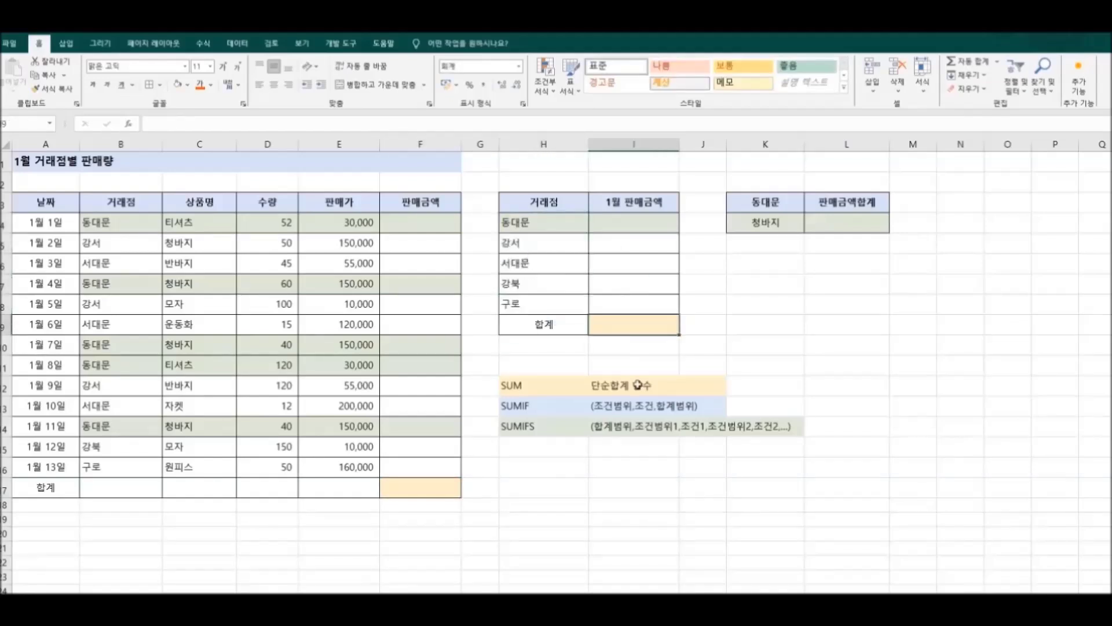
click(554, 411)
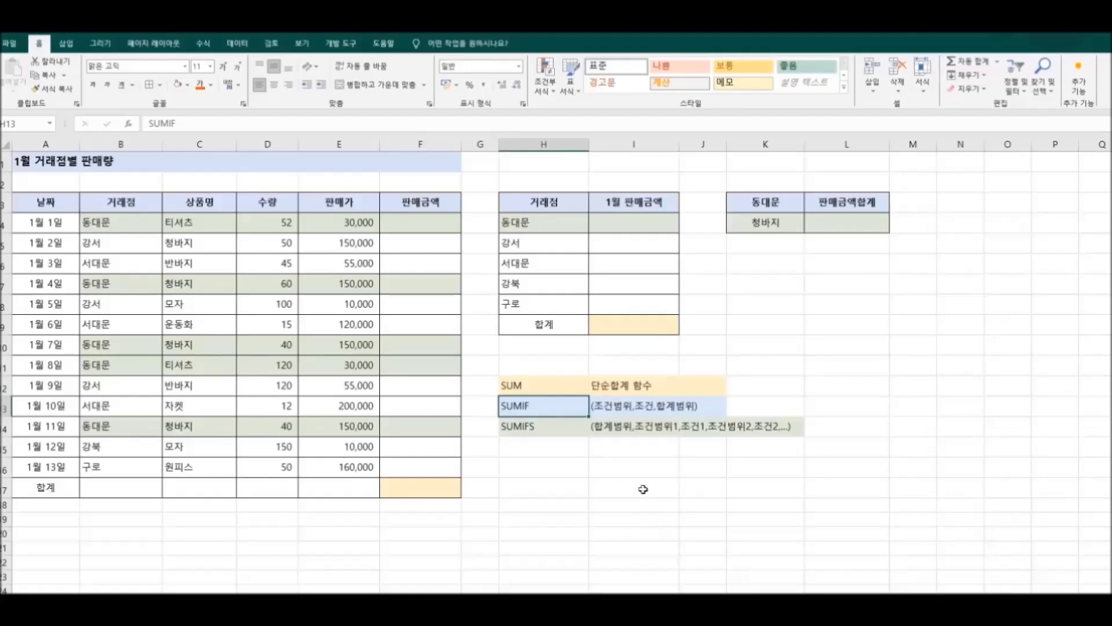
click(557, 223)
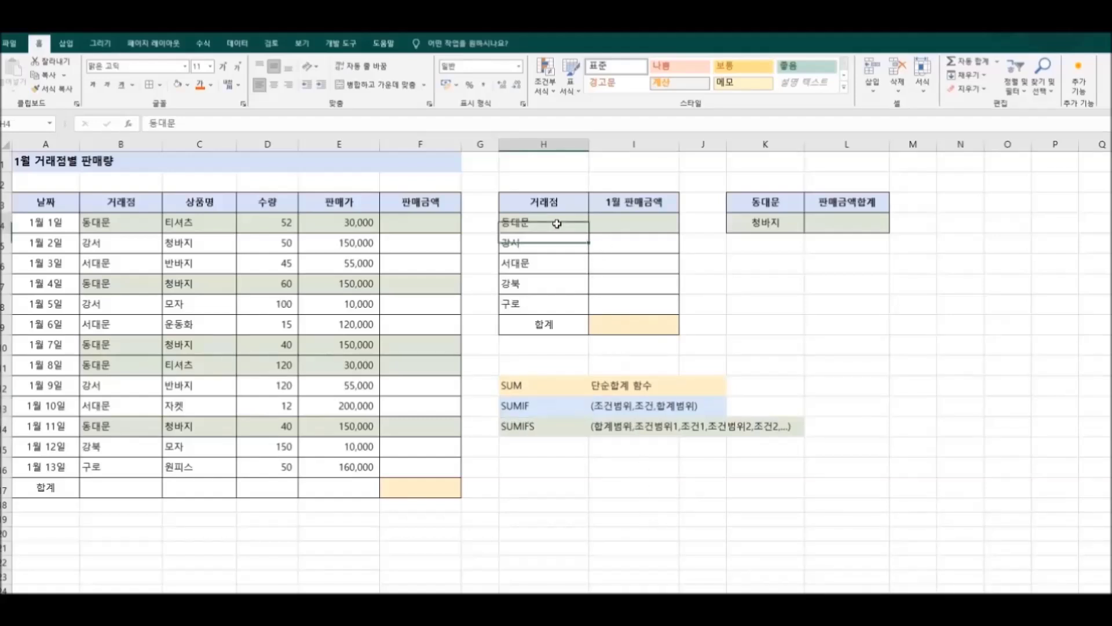
click(779, 226)
click(847, 225)
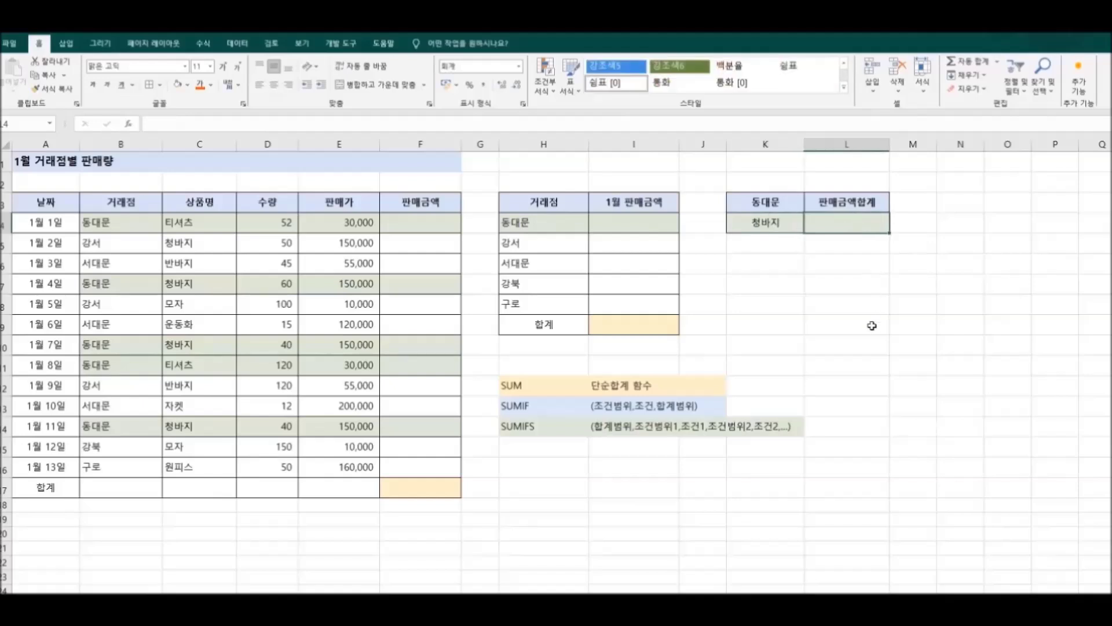
click(554, 429)
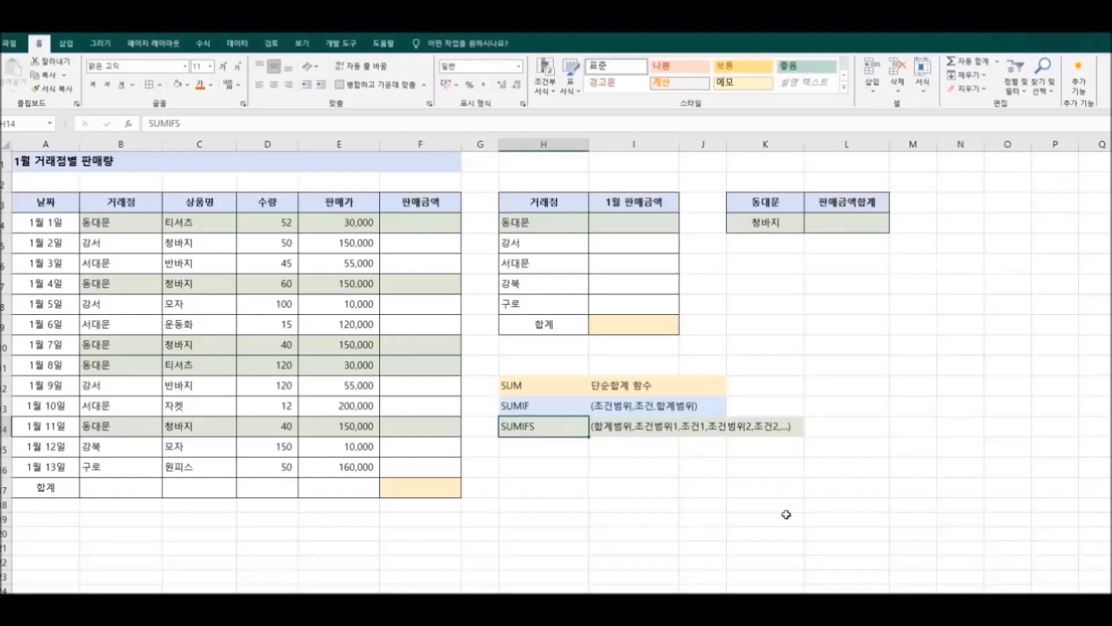
click(817, 524)
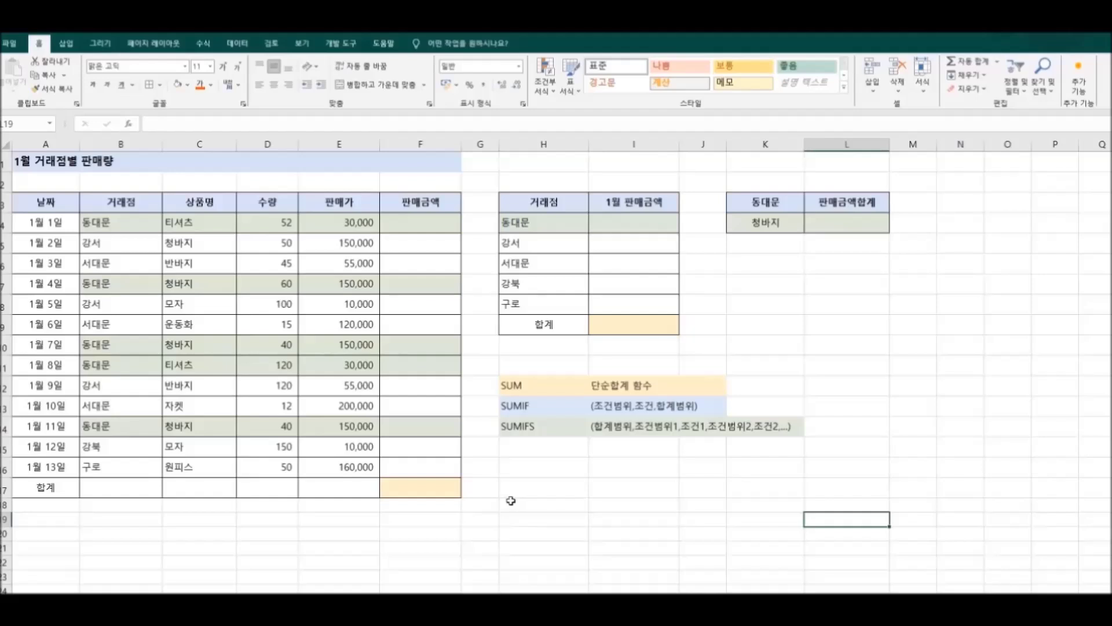
- Calculate the first row's 판매금액 in F4 as quantity times price with =D4*E4
click(428, 226)
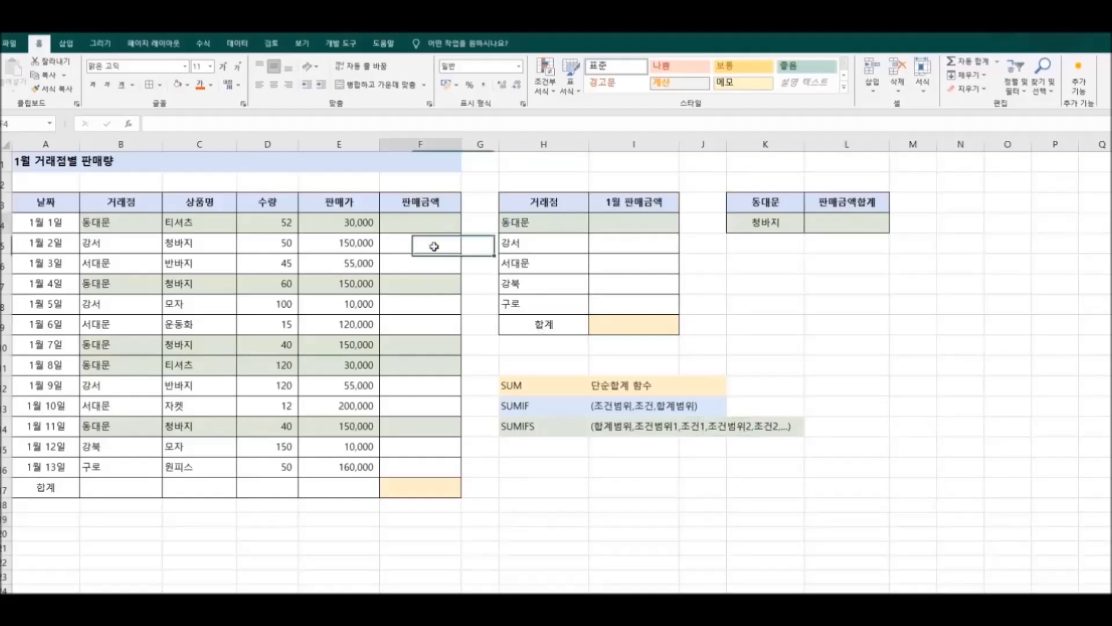
text(=)
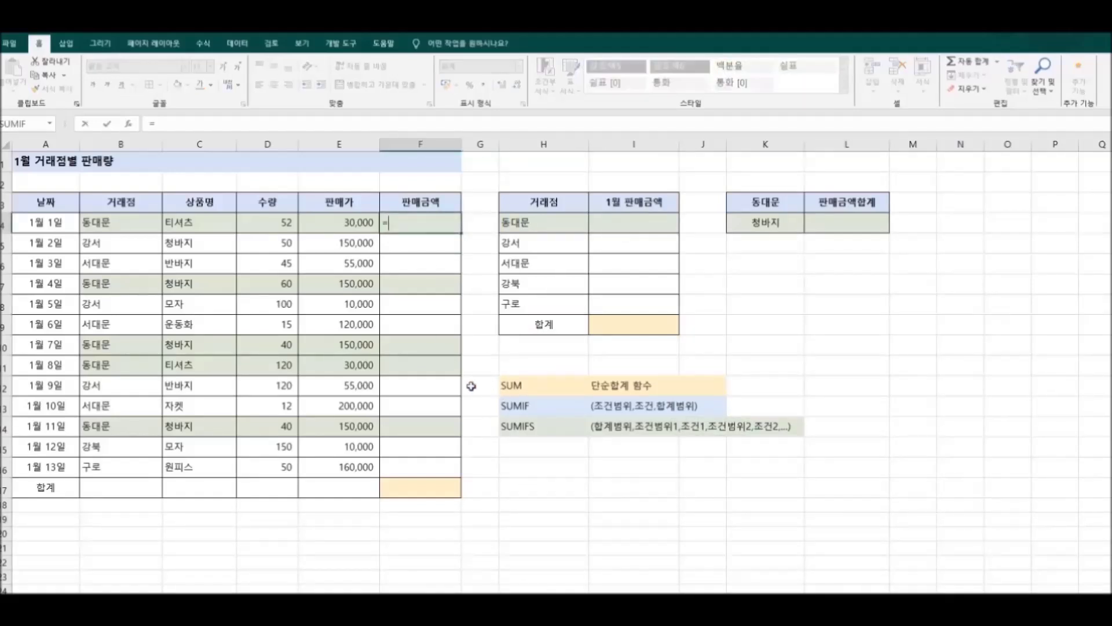
click(272, 223)
text(*)
click(348, 229)
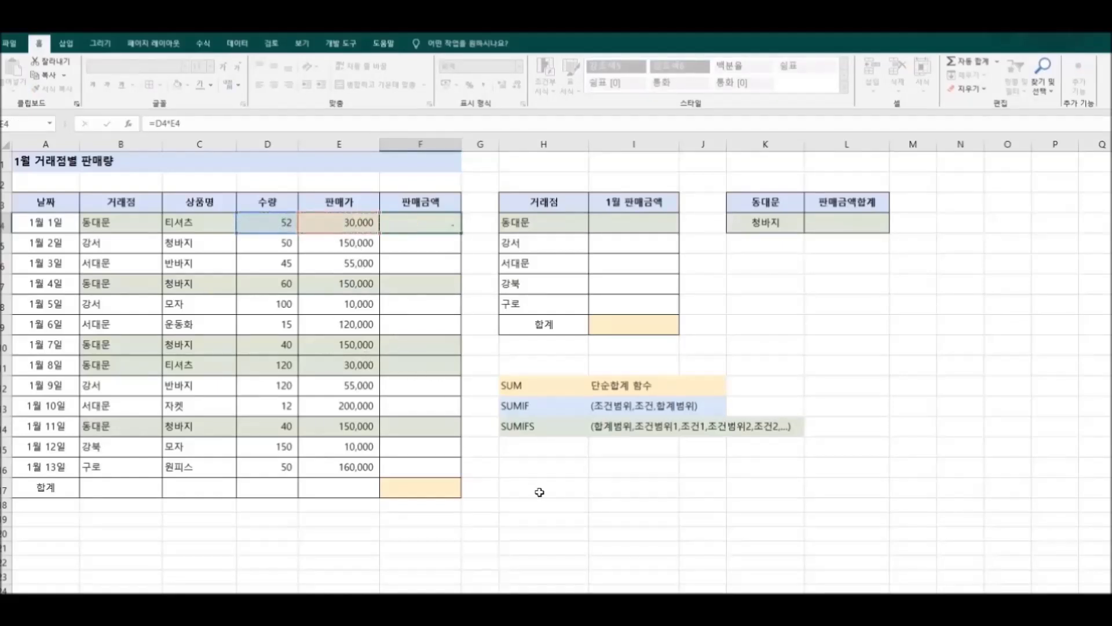
key(Return)
- Fill the F4 multiplication formula down the 판매금액 column through F16
click(407, 223)
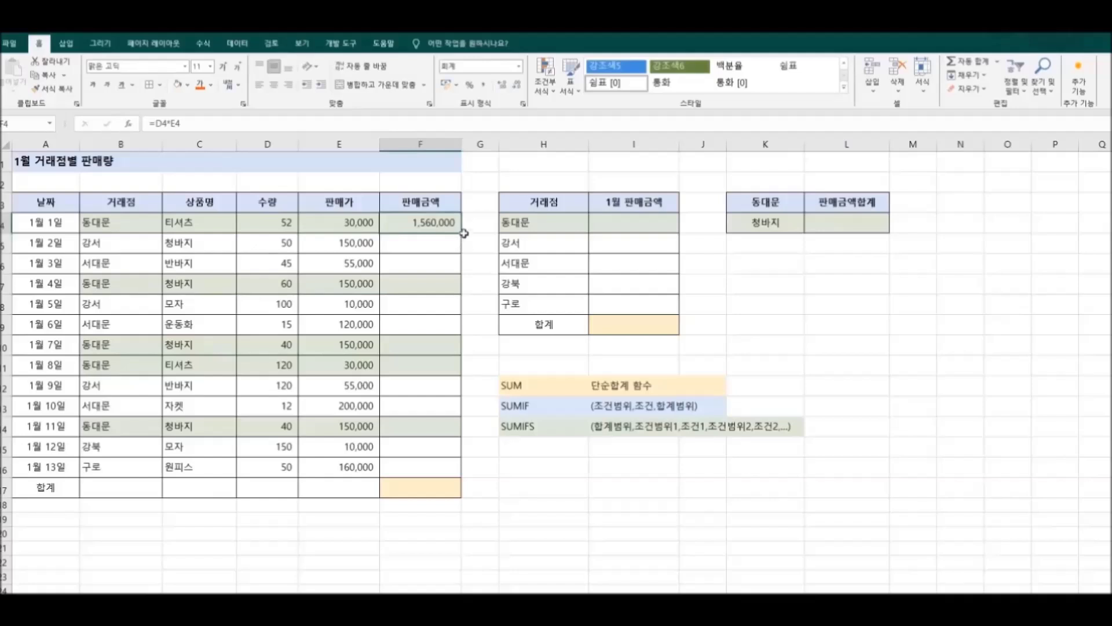
drag(461, 232, 470, 479)
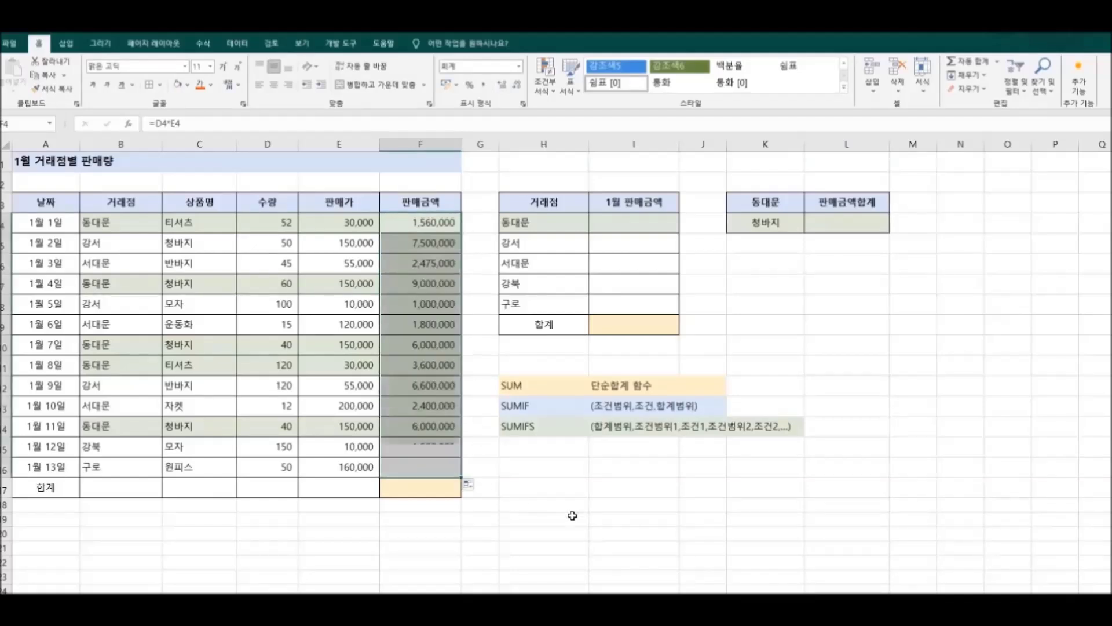
click(575, 508)
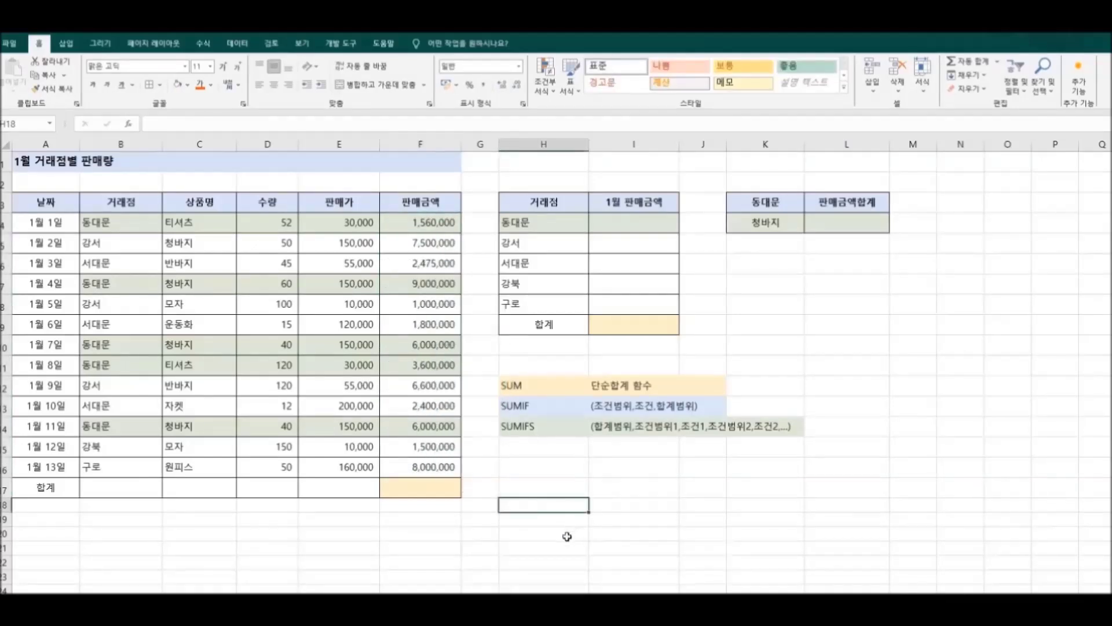
- Total the 판매금액 column in F17 with an automatic sum, =SUM(F4:F16)
click(434, 495)
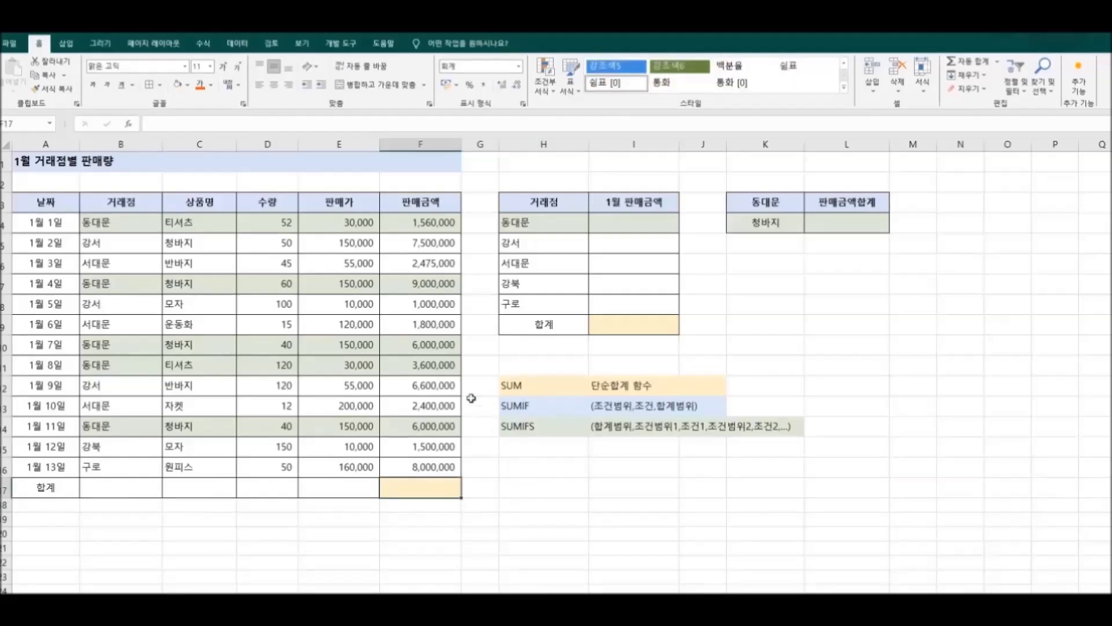
click(203, 43)
click(58, 94)
click(67, 111)
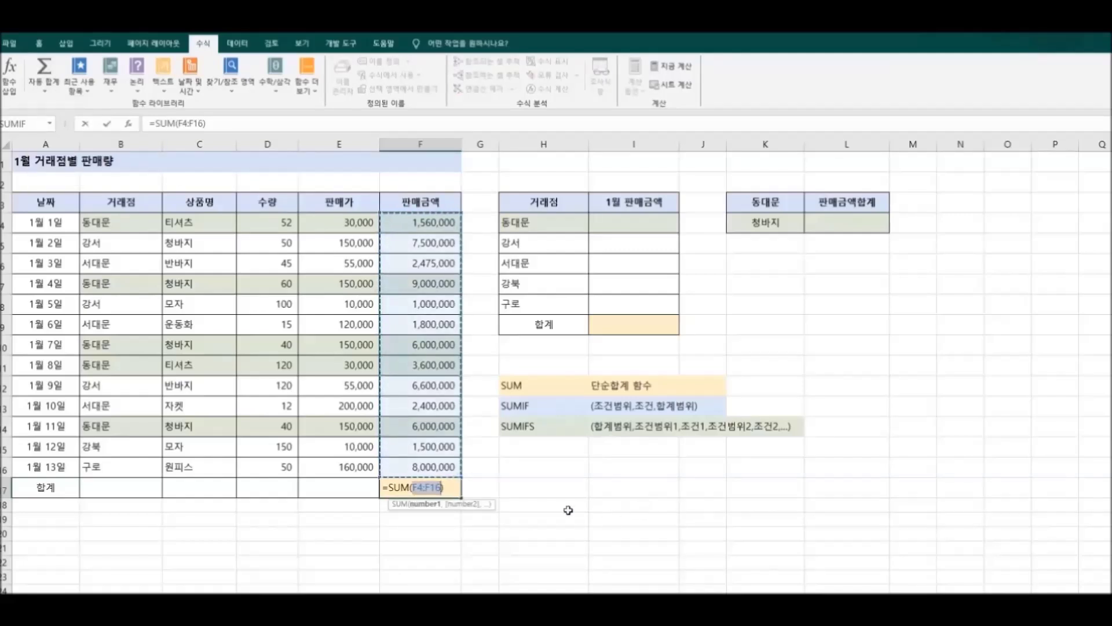
key(Return)
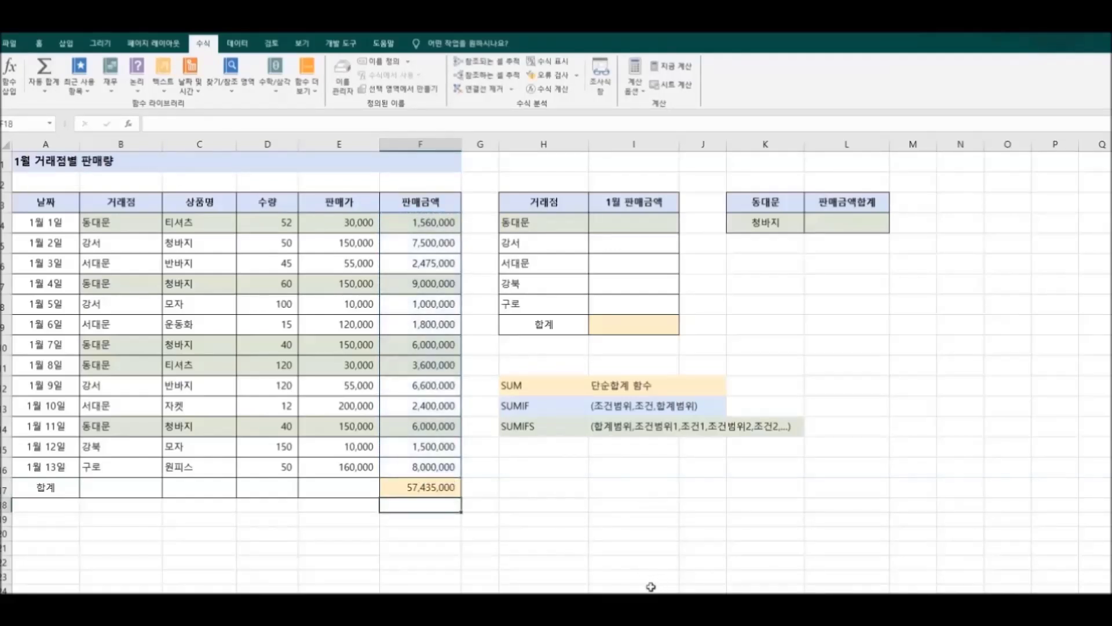
click(445, 492)
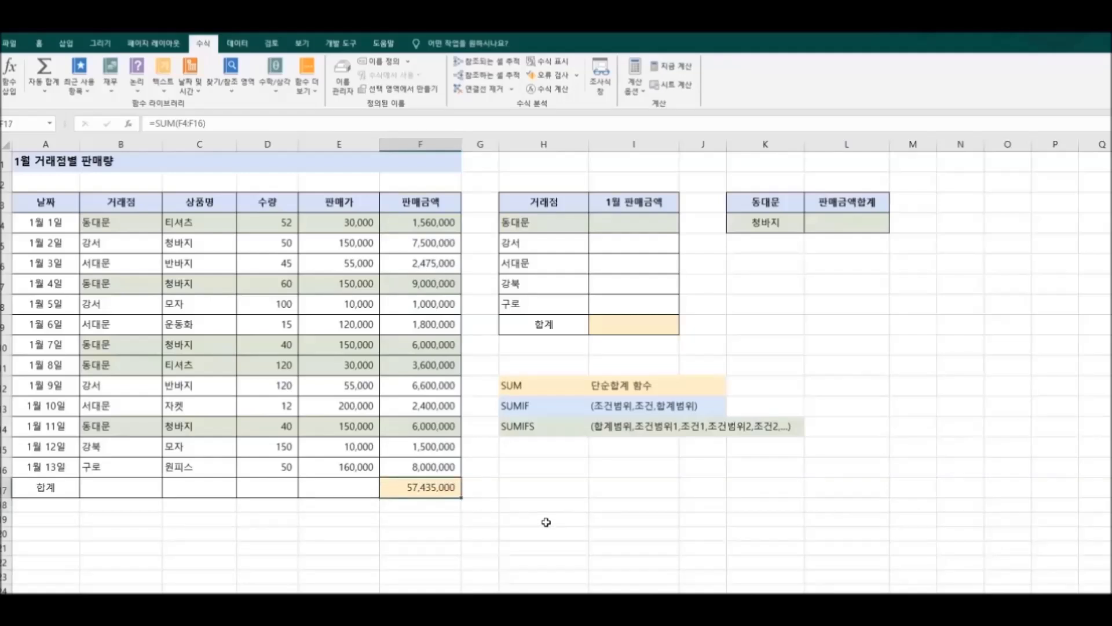
click(634, 222)
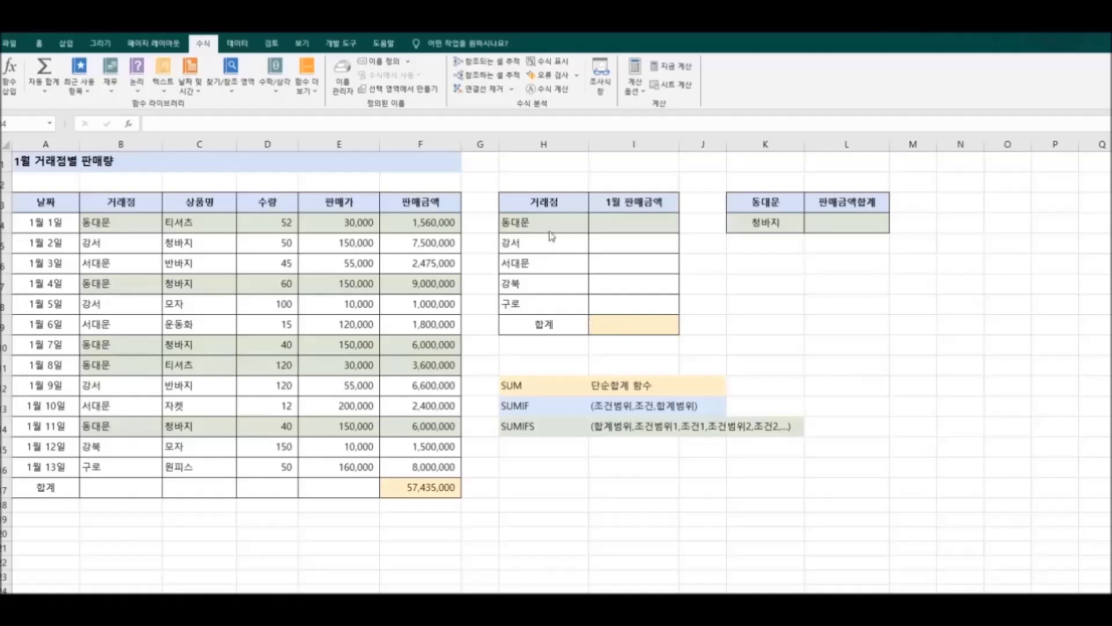
drag(549, 223, 548, 303)
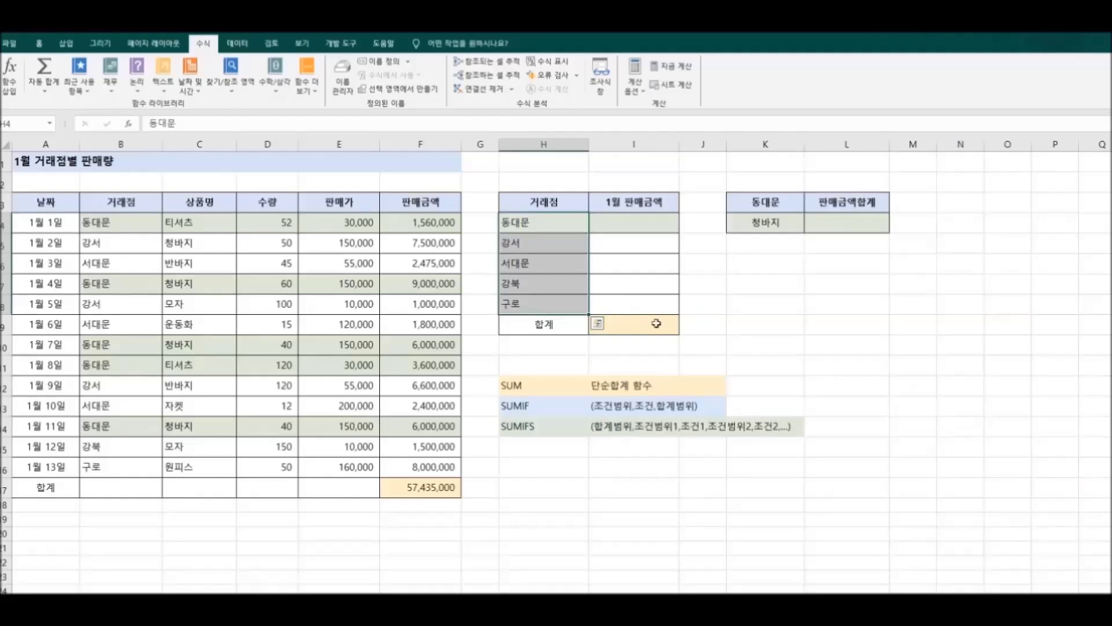
click(656, 324)
- Calculate 동대문's January sales in I4 with =SUMIF(B4:B16,H4,F4:F16)
click(636, 225)
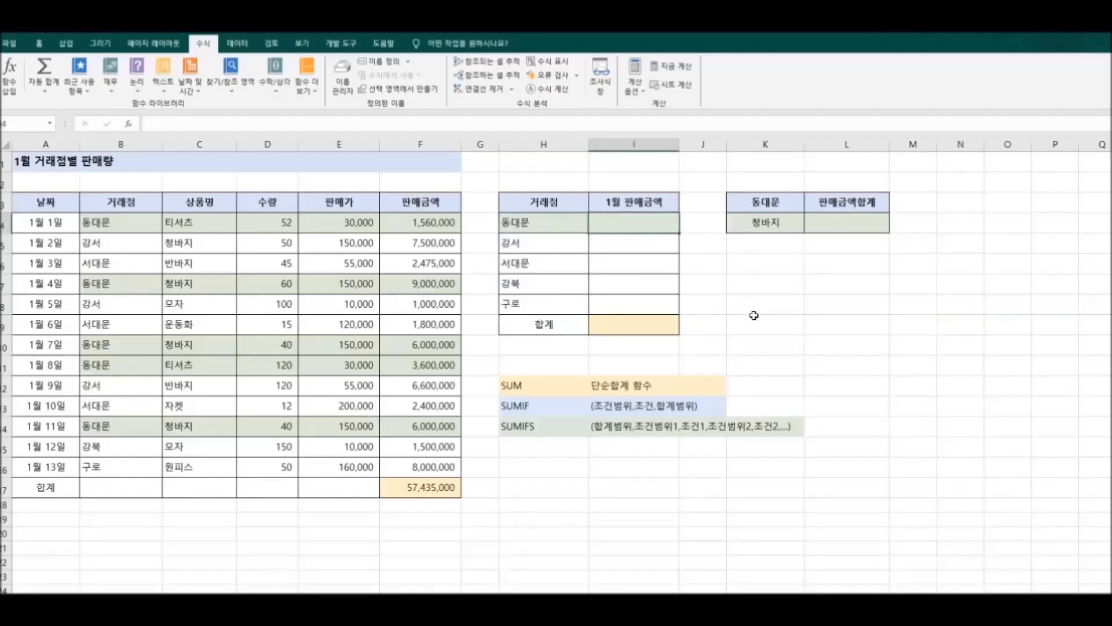
text(=)
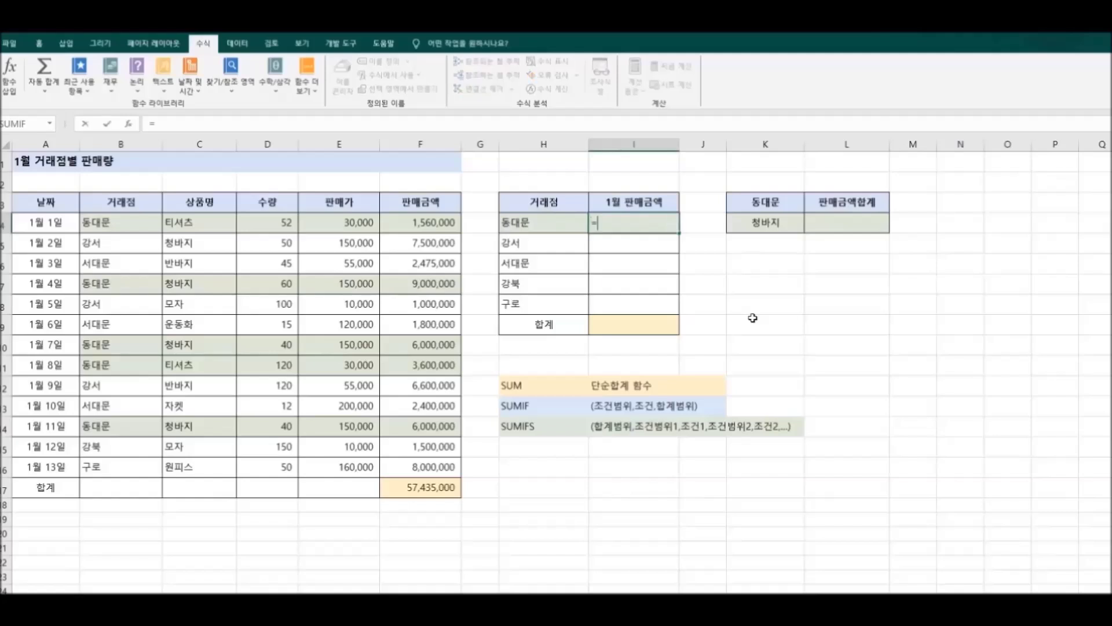
text(su)
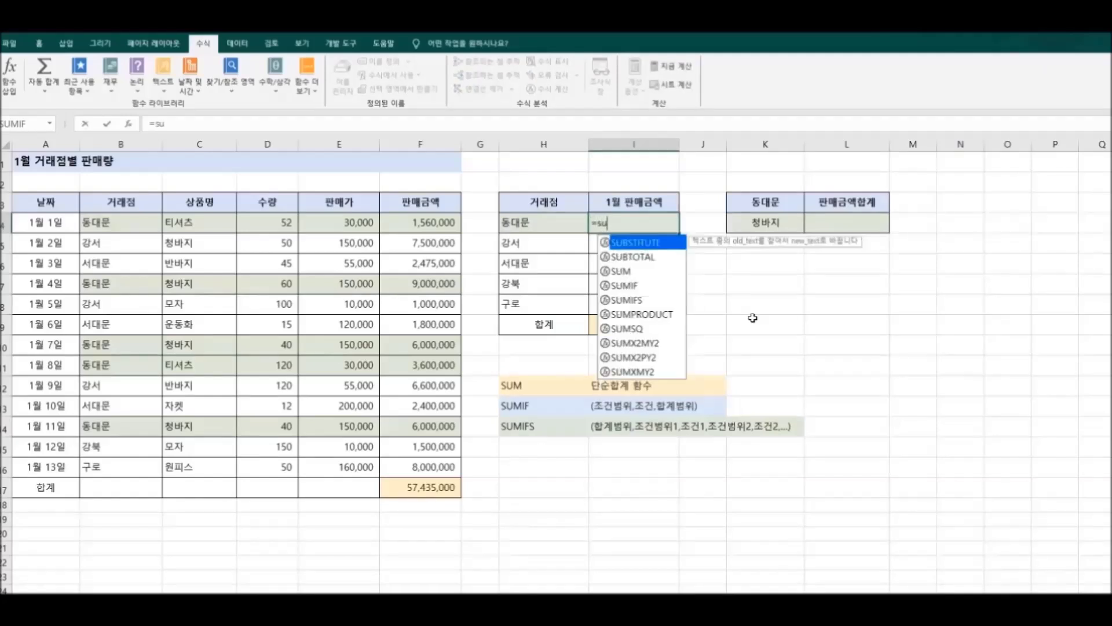
text(m)
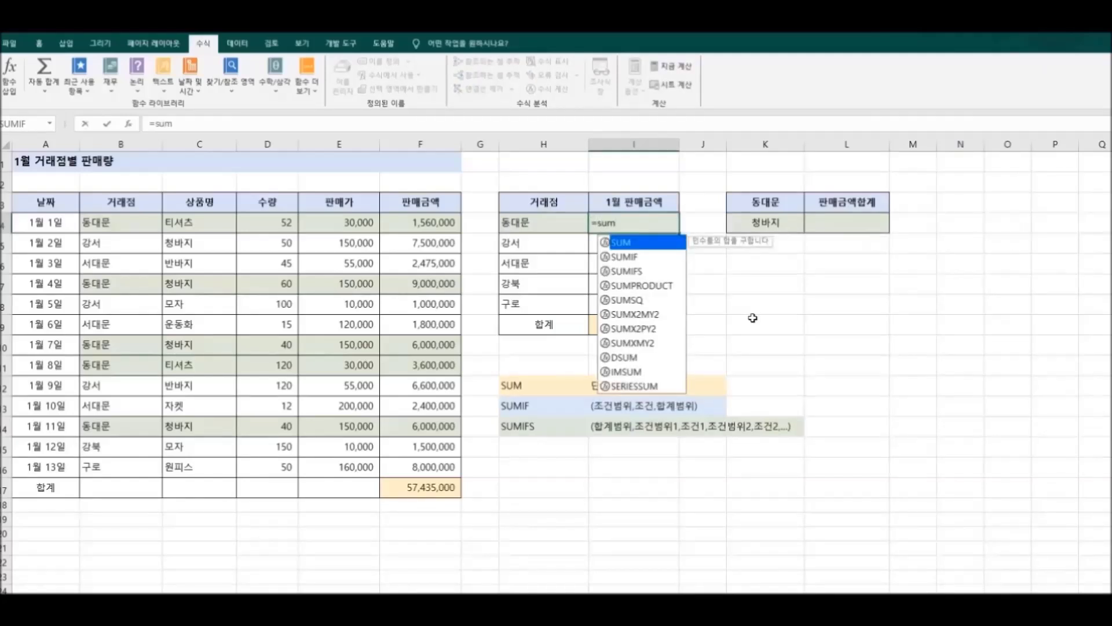
double_click(633, 258)
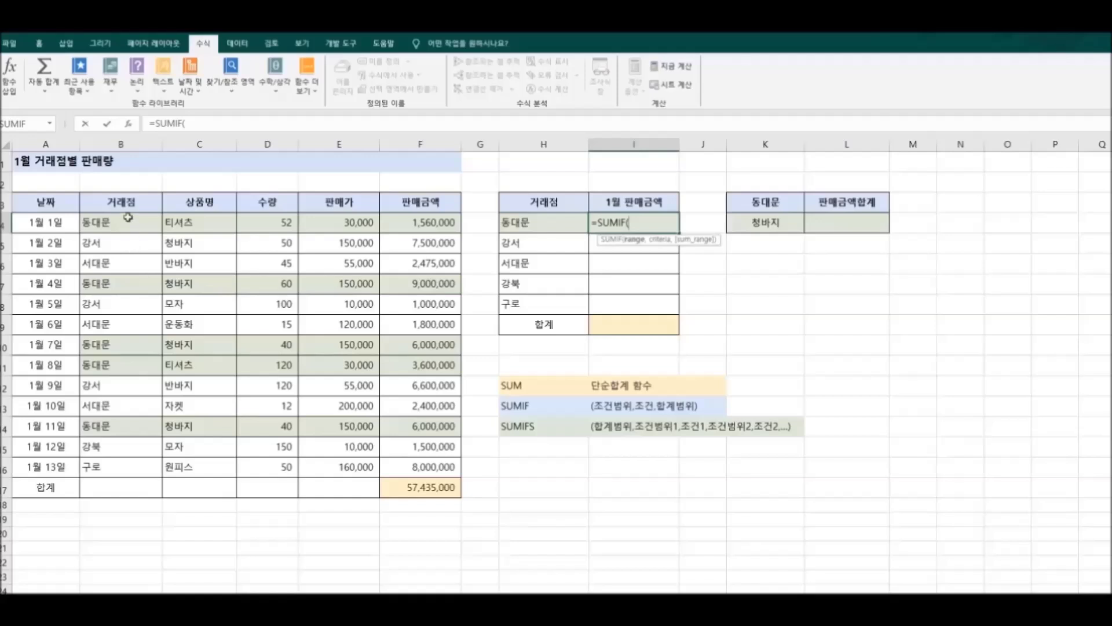
drag(128, 217, 140, 466)
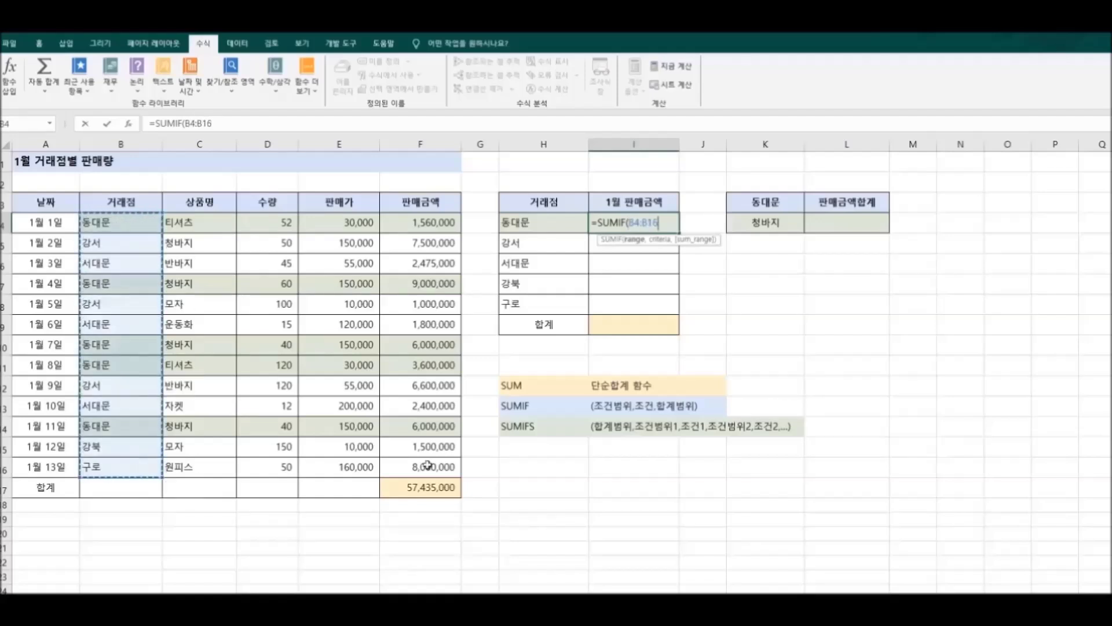
text(,)
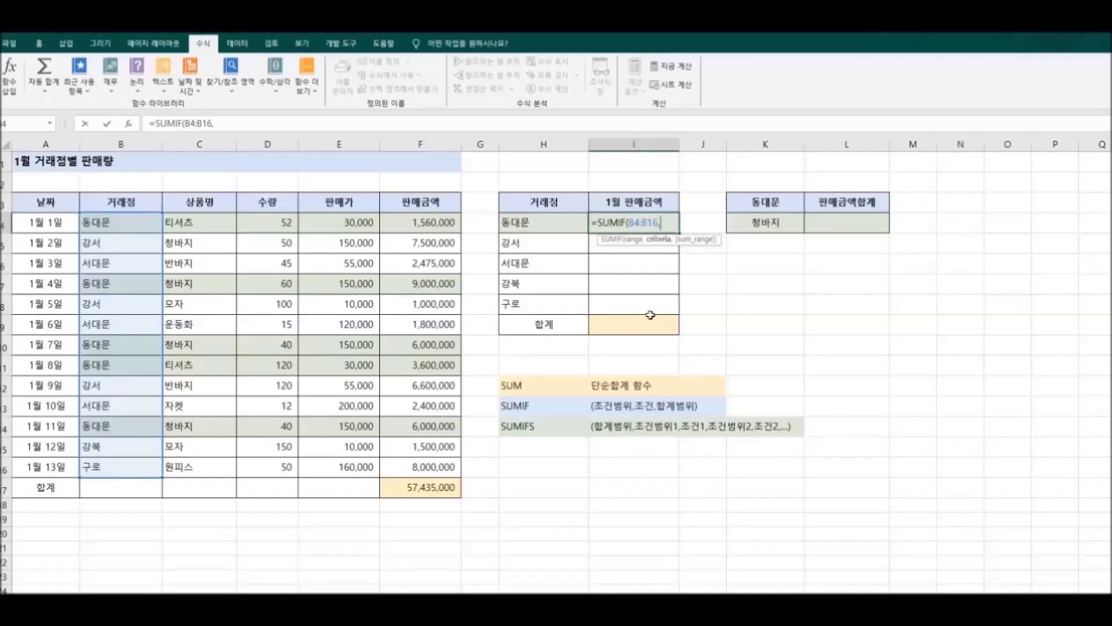
click(557, 228)
text(,)
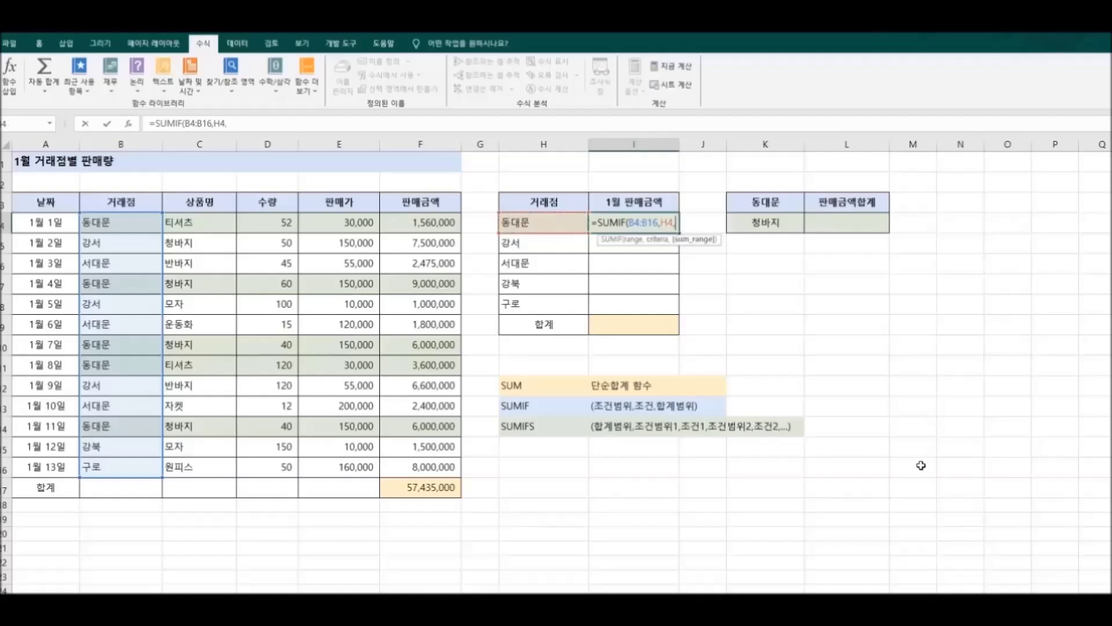
drag(400, 224, 427, 467)
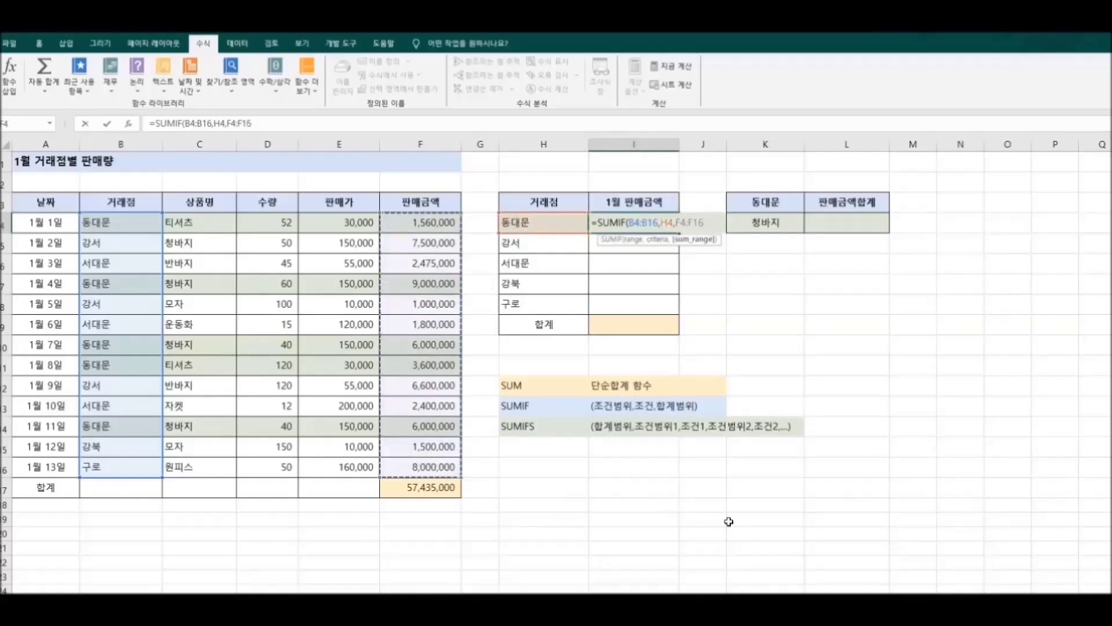
text())
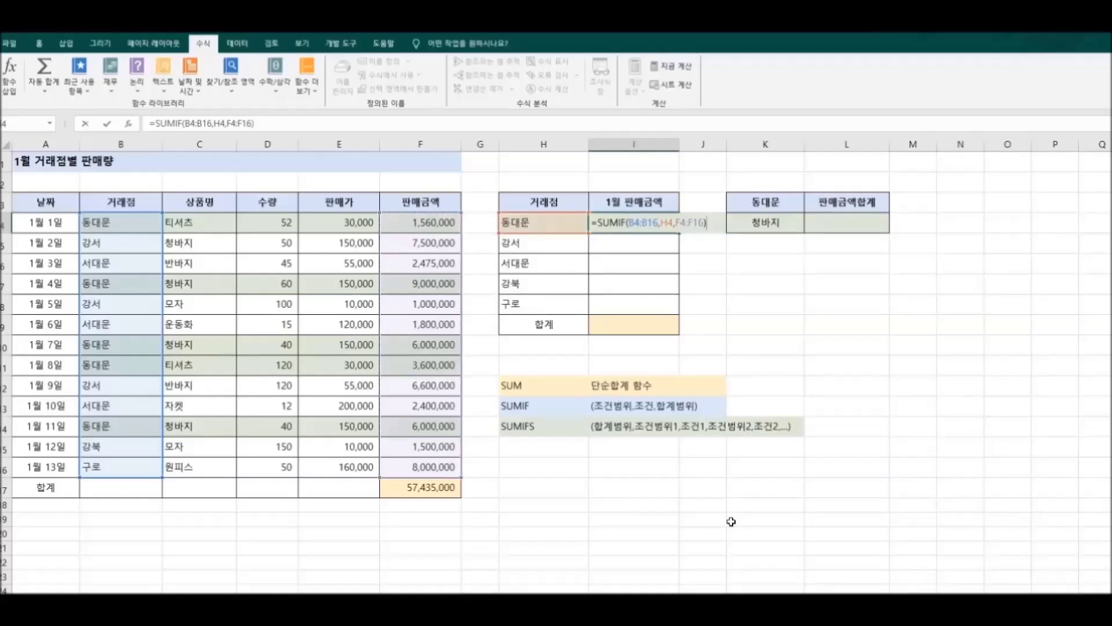
key(Return)
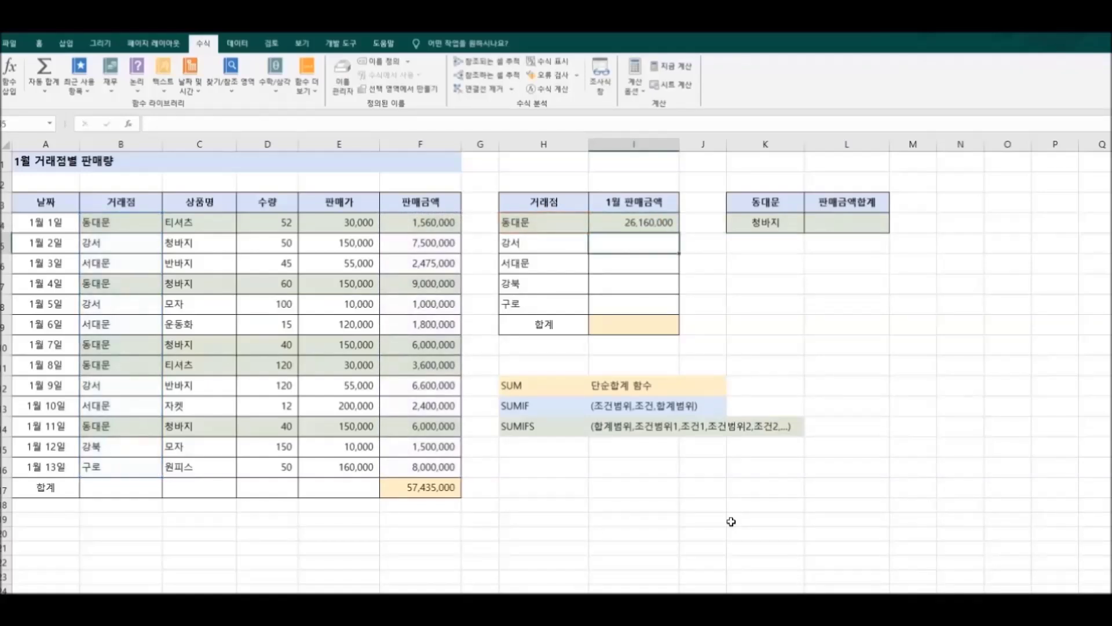
- Fill the I4 SUMIF formula down through I8 for the remaining 거래점 rows
click(631, 227)
drag(679, 232, 679, 313)
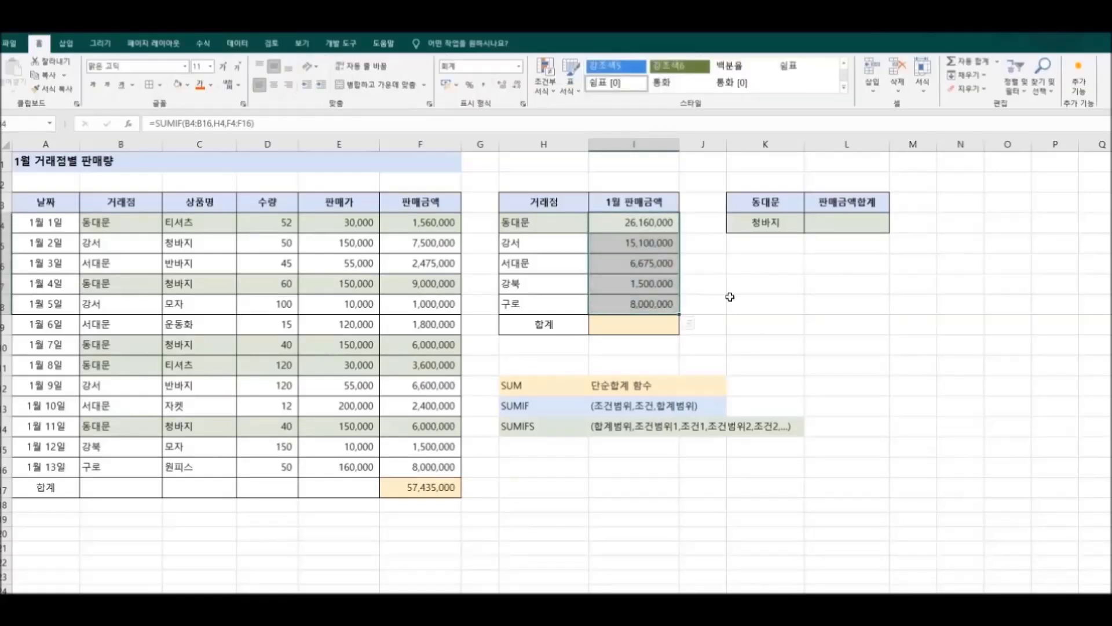
click(809, 346)
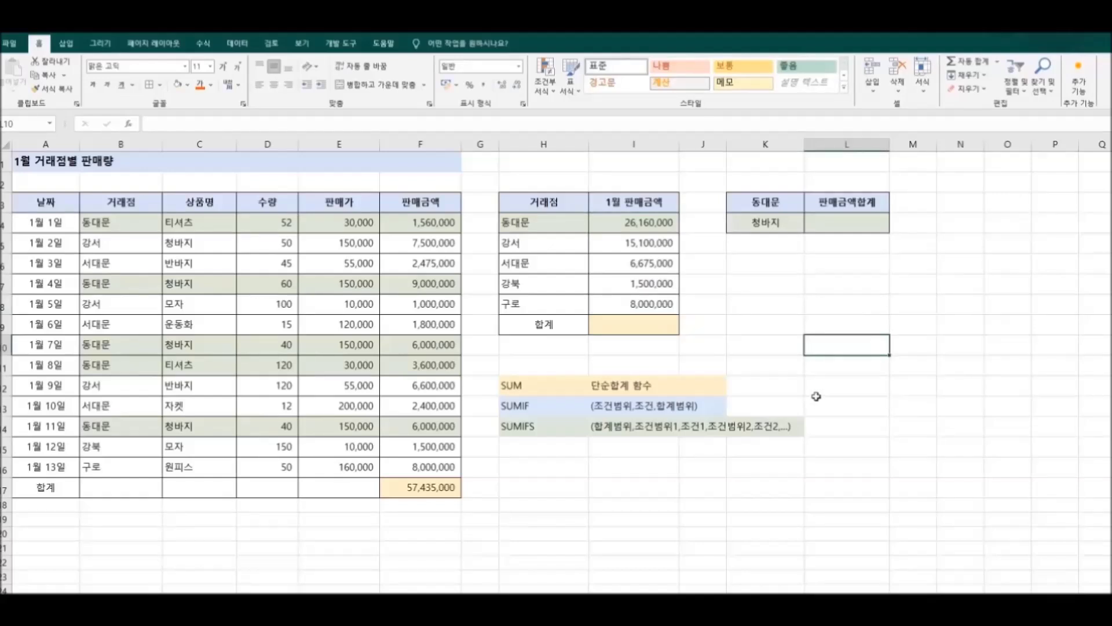
- Total the 1월 판매금액 column in I9 with an automatic sum, =SUM(I4:I8), and compare it with the 판매금액 total in F17
click(633, 329)
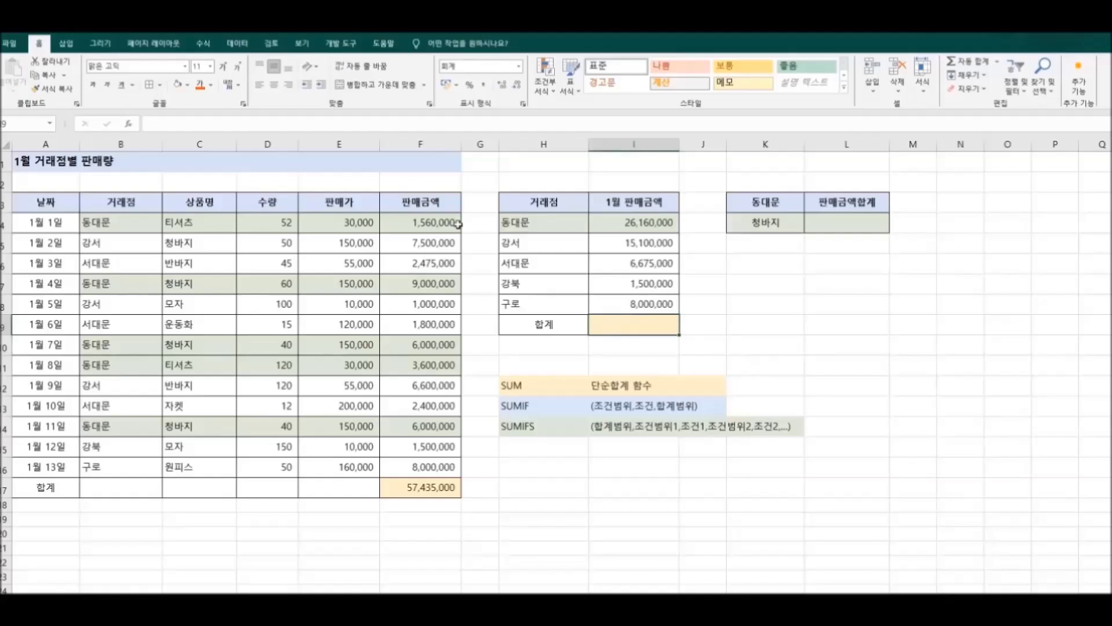
click(203, 43)
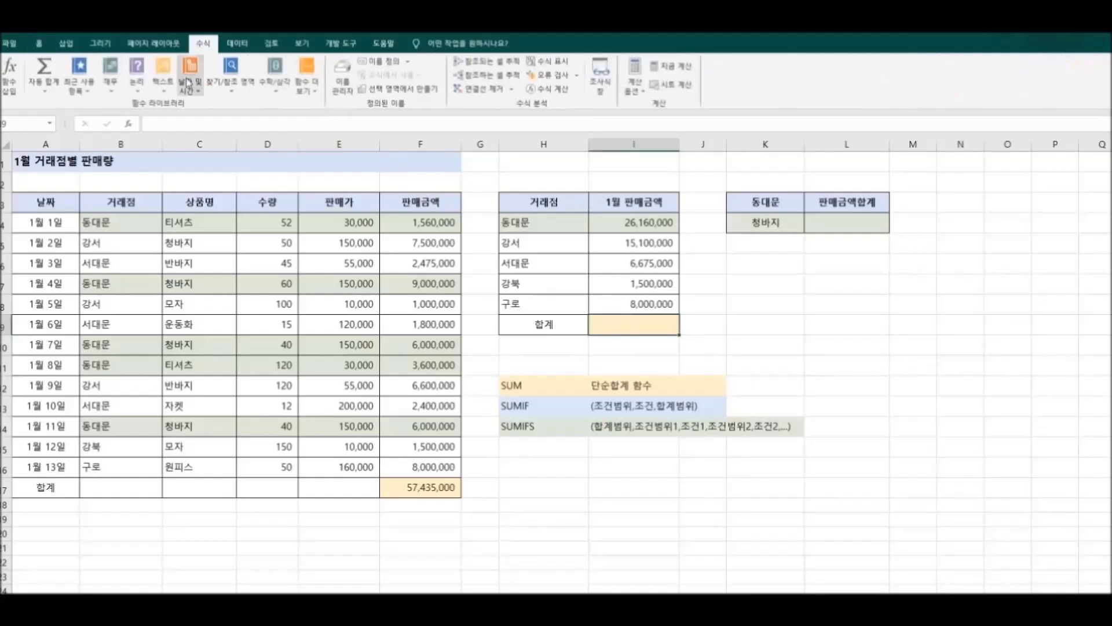
click(44, 90)
click(58, 116)
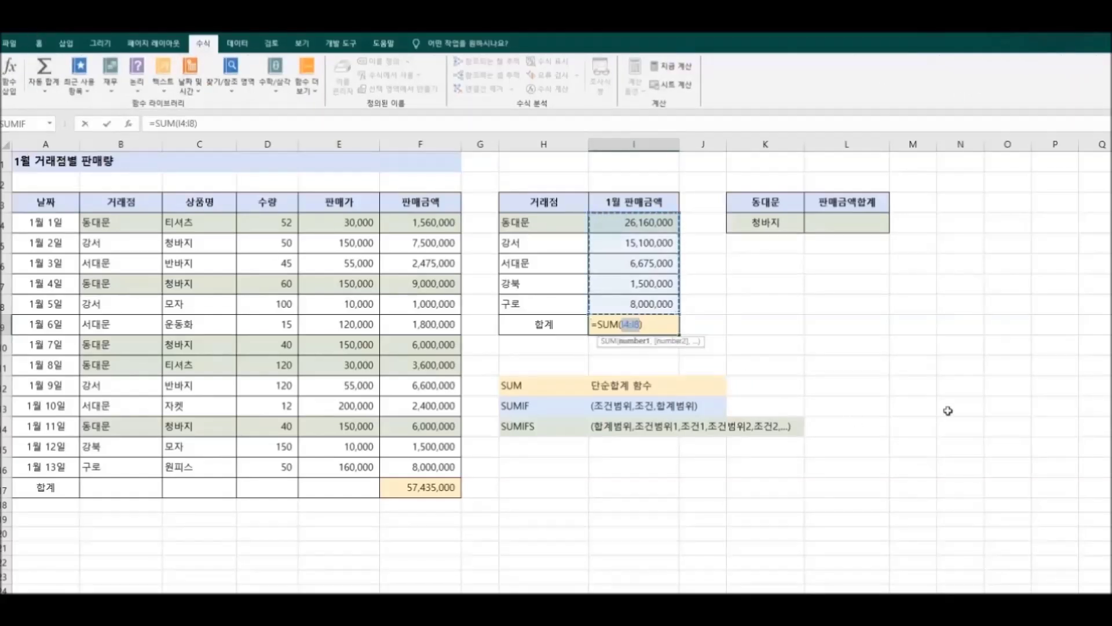
key(Return)
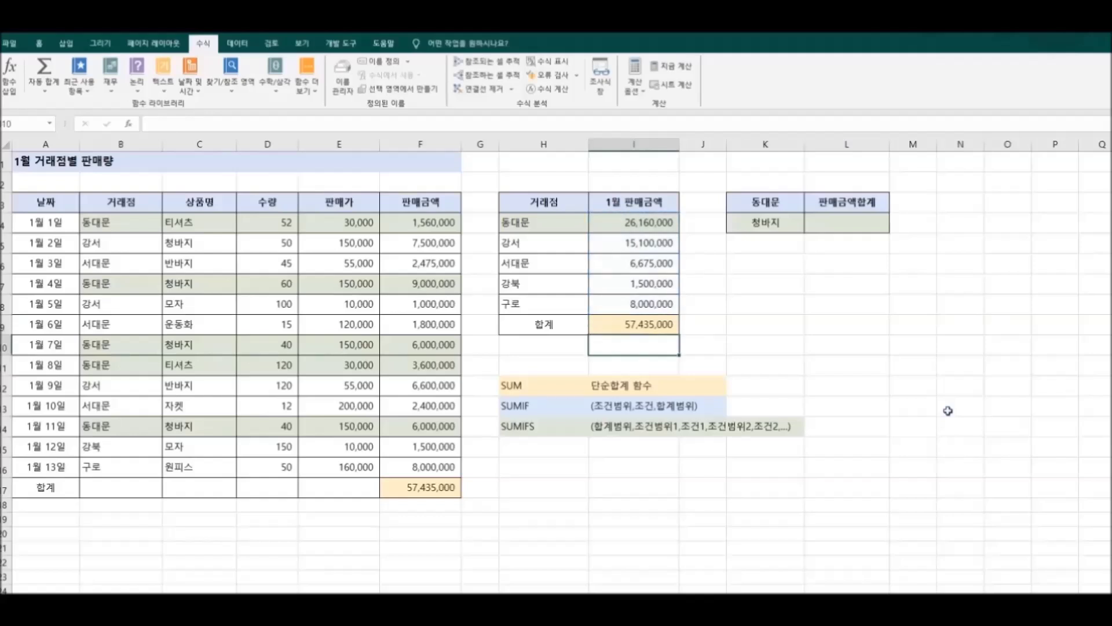
click(617, 324)
click(436, 497)
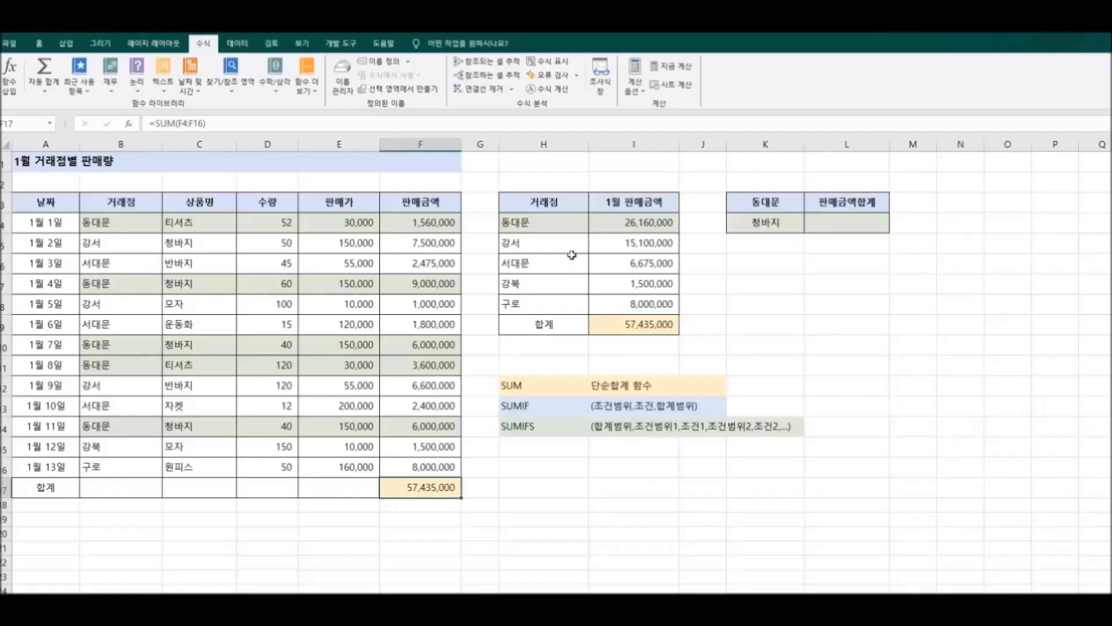
drag(567, 223, 565, 306)
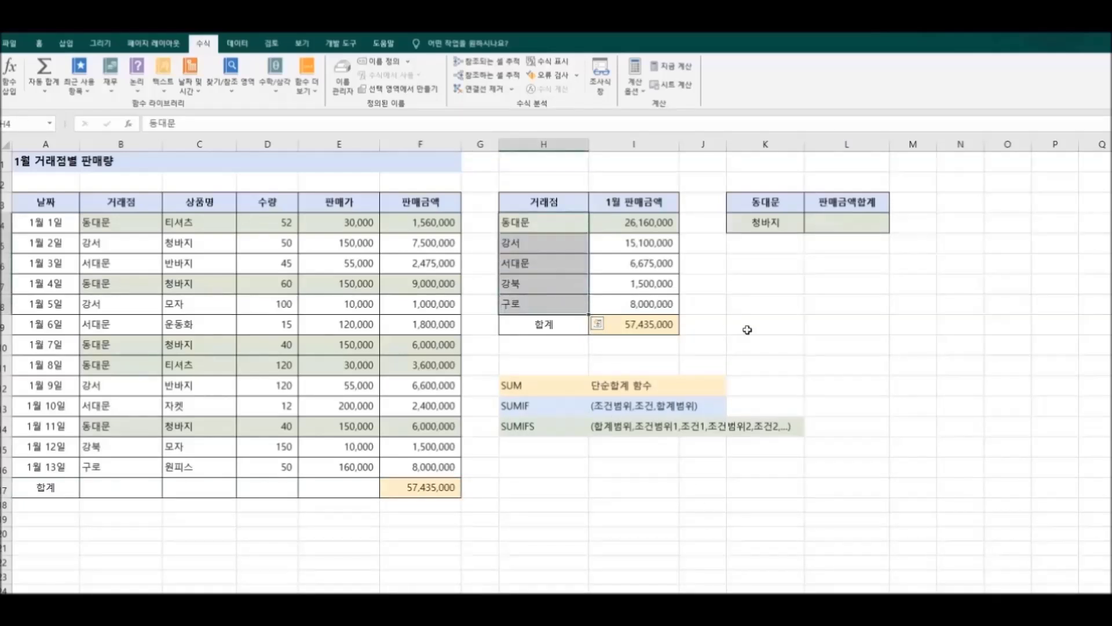
click(775, 338)
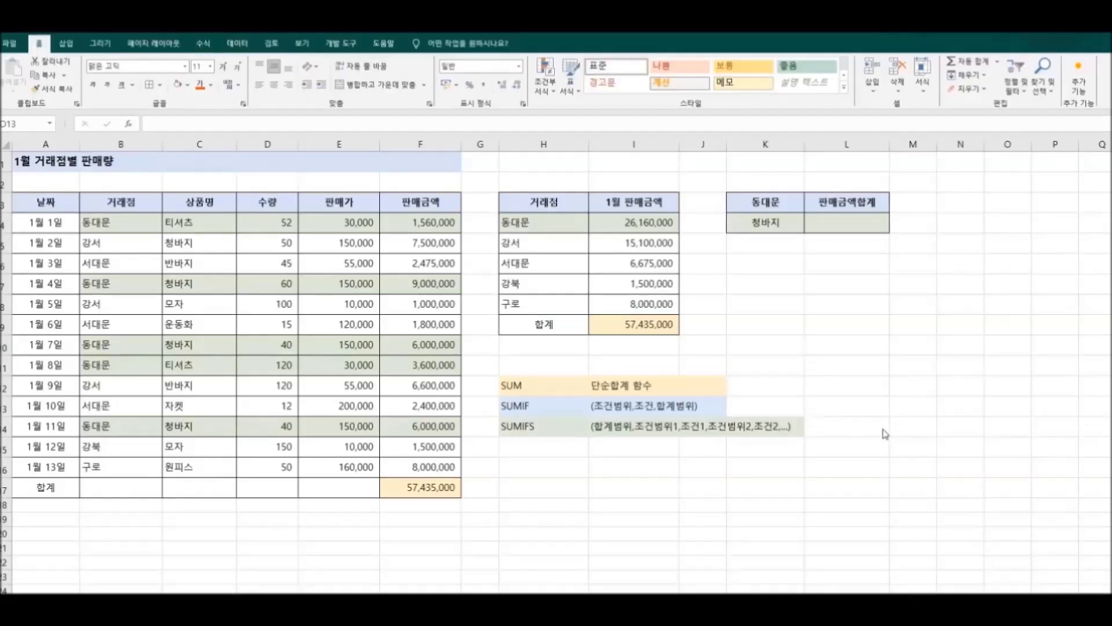
- Examine the SUMIFS syntax note in H14 and the 동대문 rows whose 상품명 is 청바지
click(542, 427)
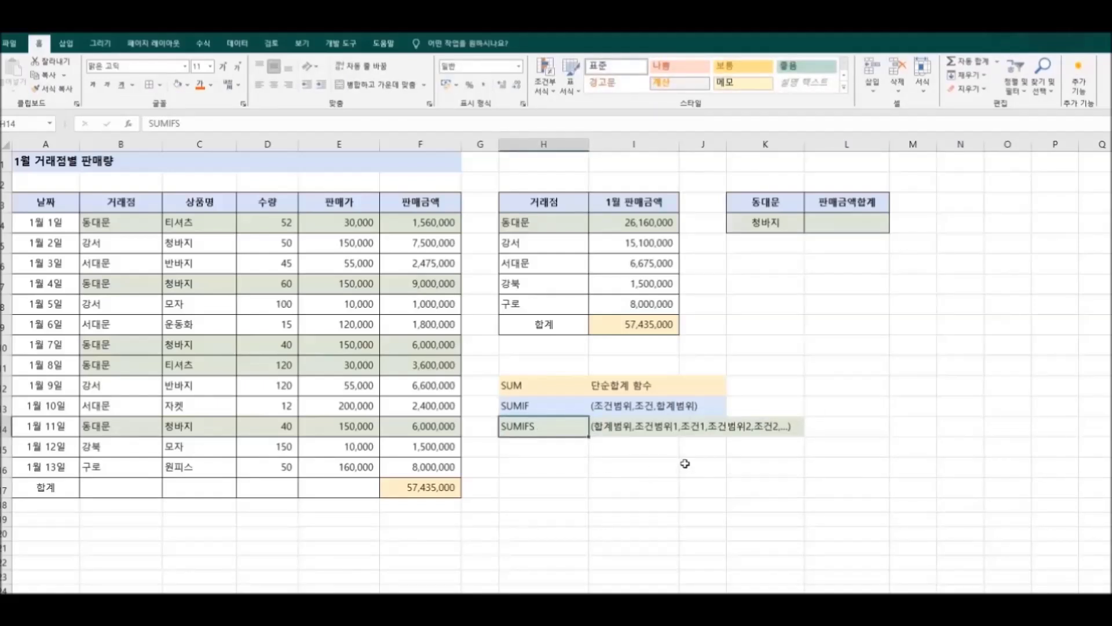
click(136, 229)
click(138, 287)
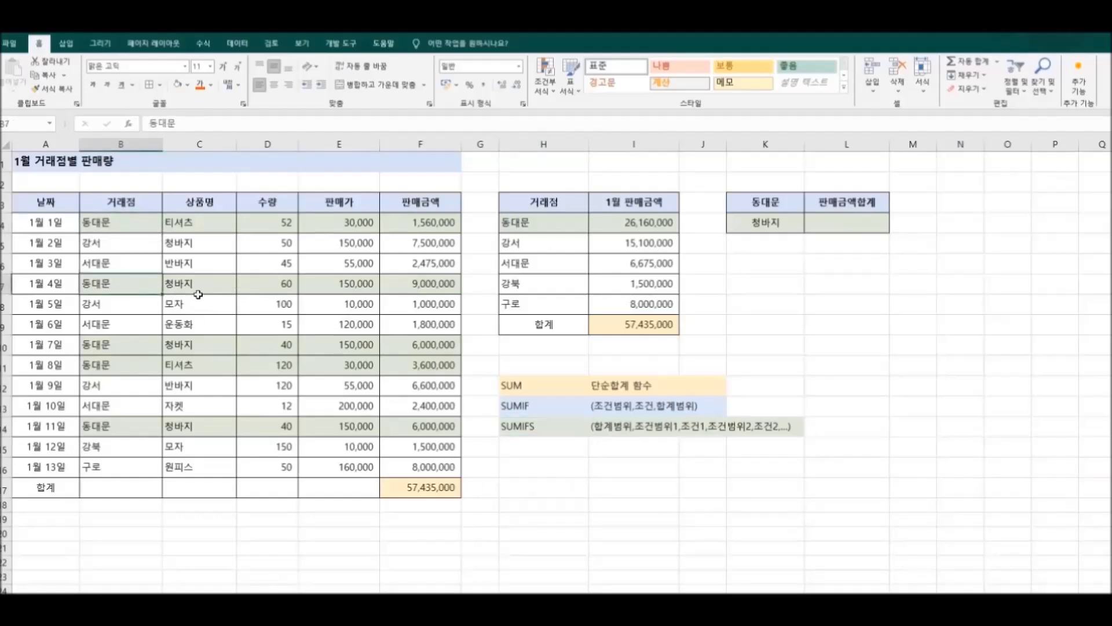
click(199, 288)
click(204, 347)
click(212, 428)
- Start a SUMIFS formula in L4 with F4:F16 as the sum range
click(833, 232)
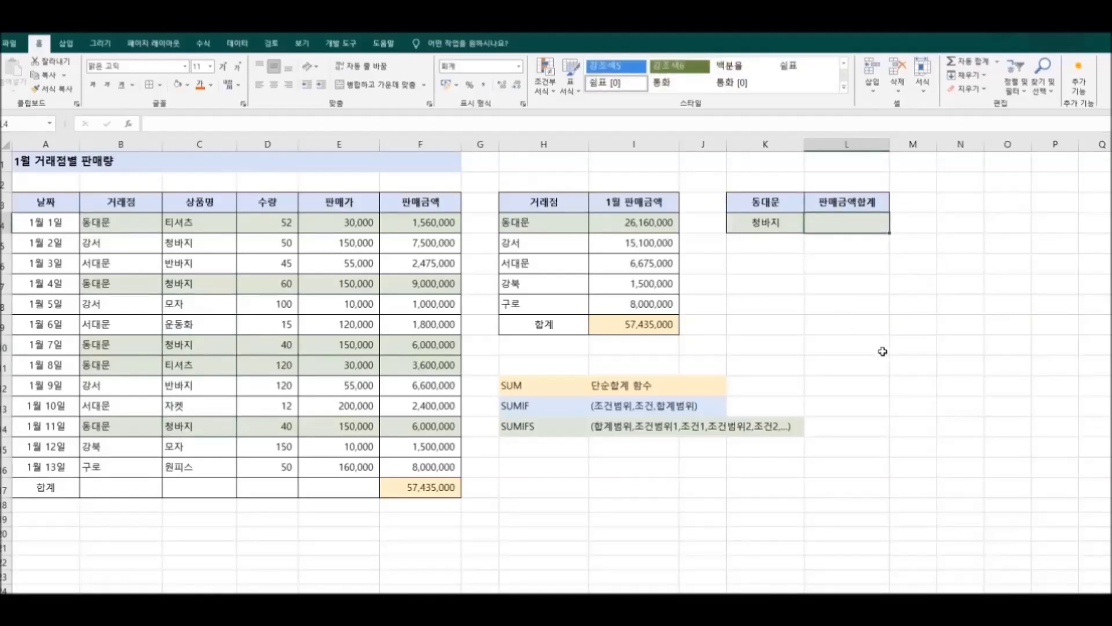
key(Left)
key(Right)
text(=)
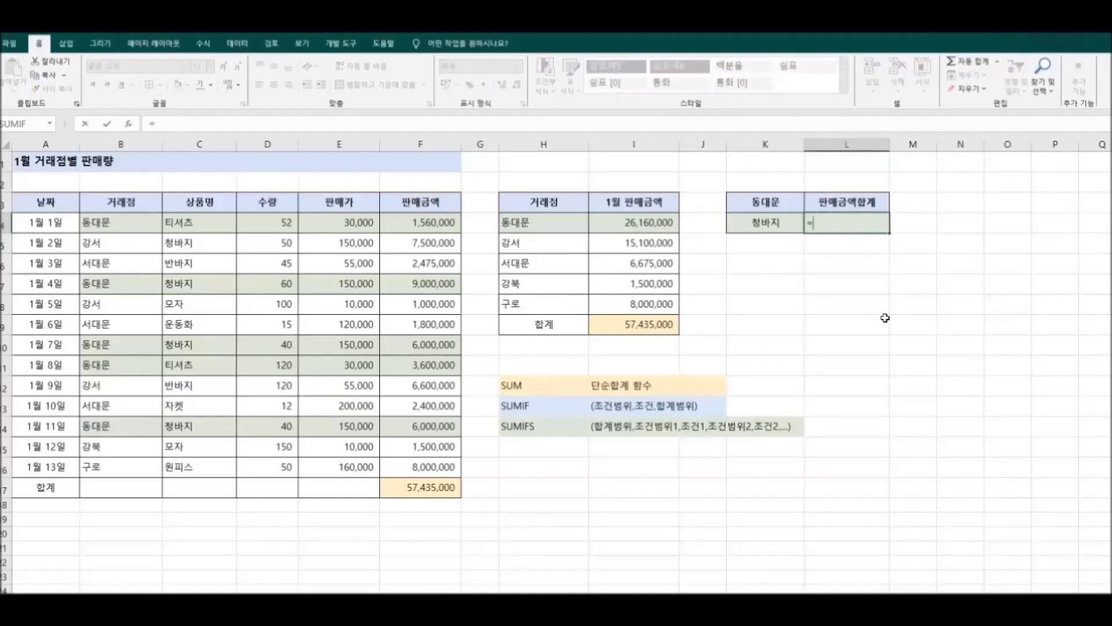
text(su)
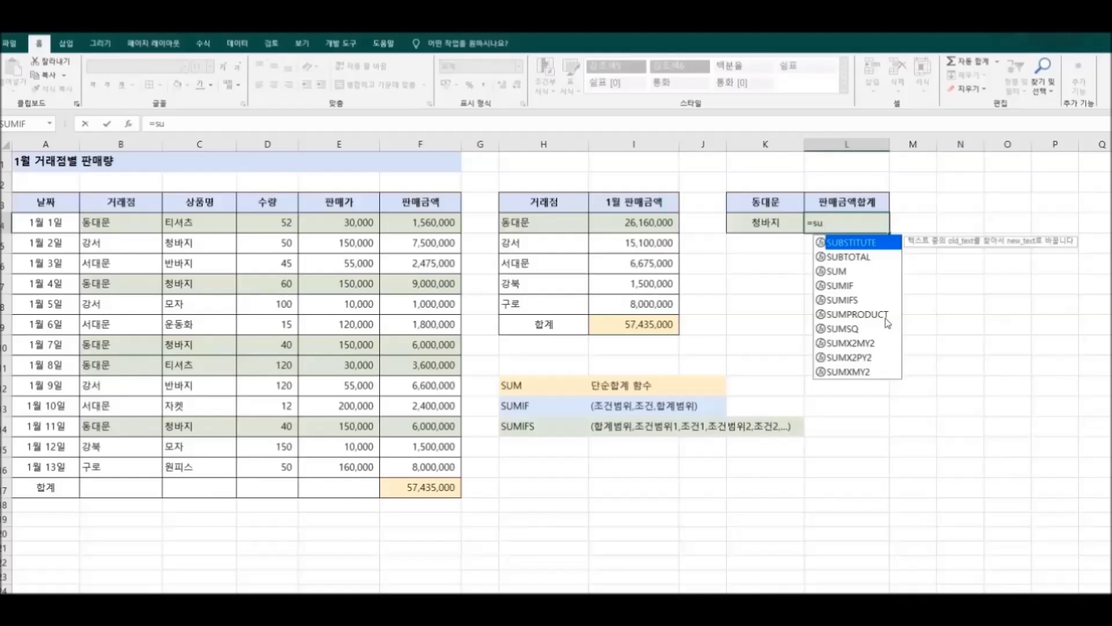
double_click(864, 302)
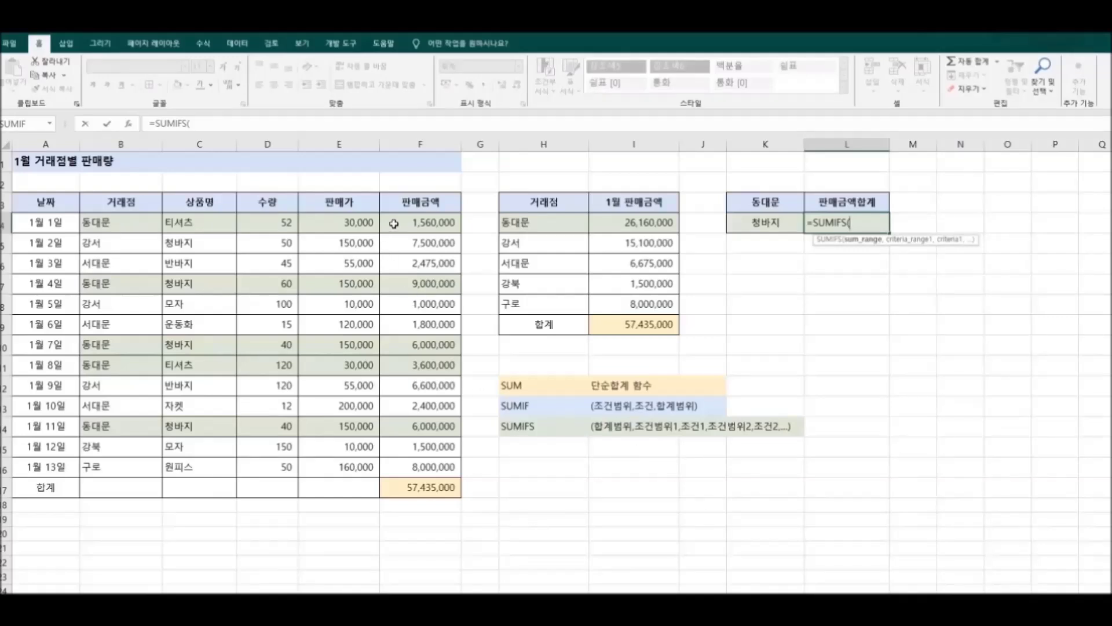
drag(395, 223, 409, 466)
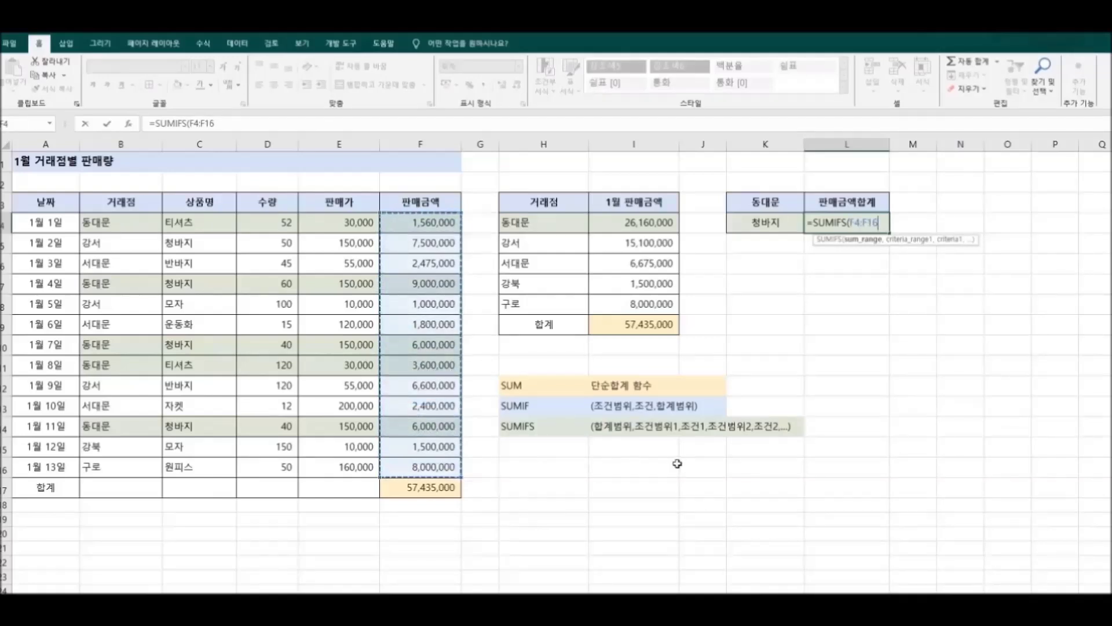
text(,)
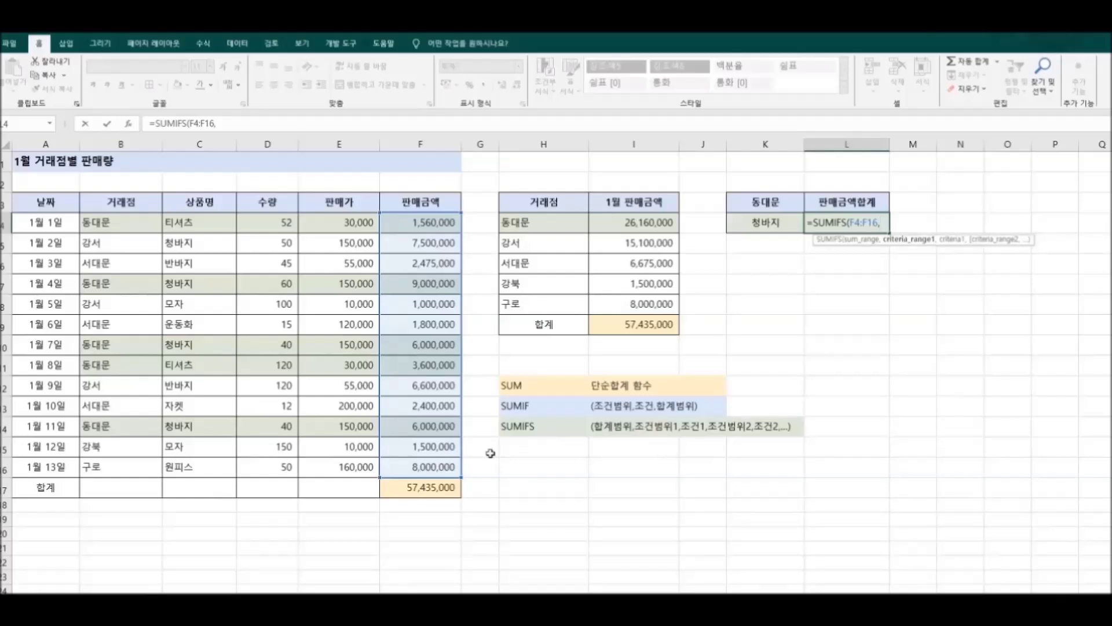
- Add the first SUMIFS condition in L4, with criteria range B4:B16 and criterion "동대문"
drag(120, 221, 139, 464)
text(,)
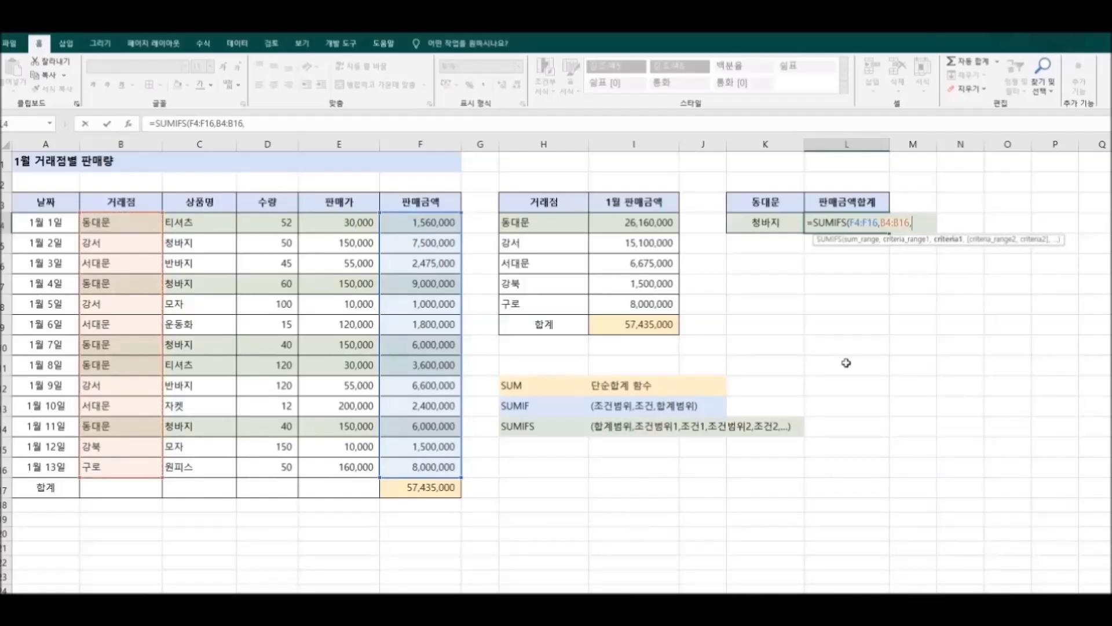
text(동대문)
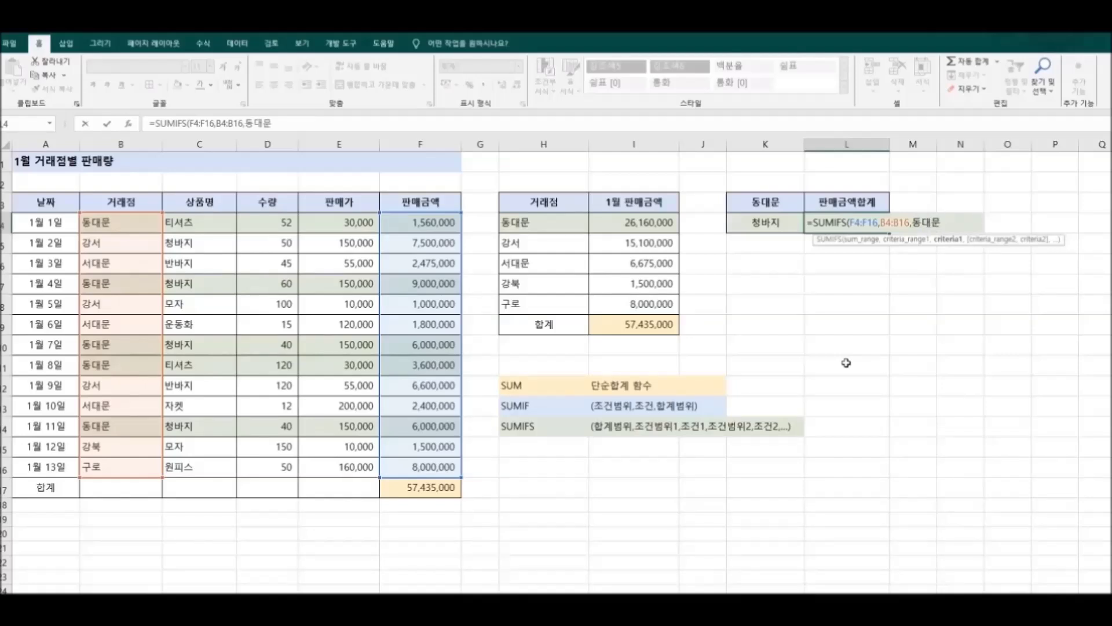
text(")
text(")
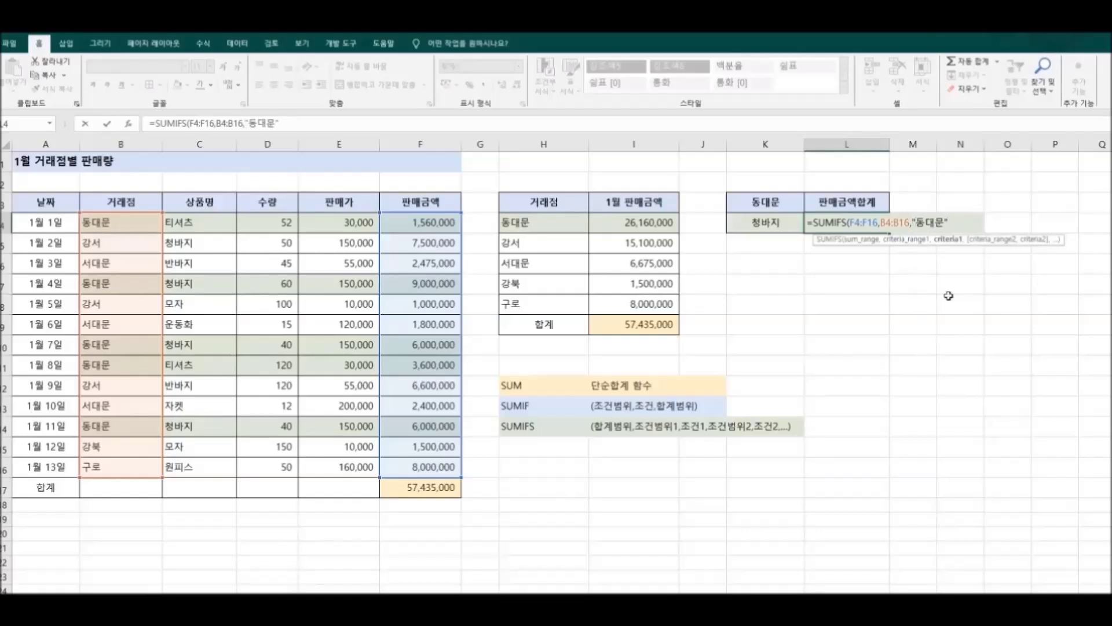
text(,)
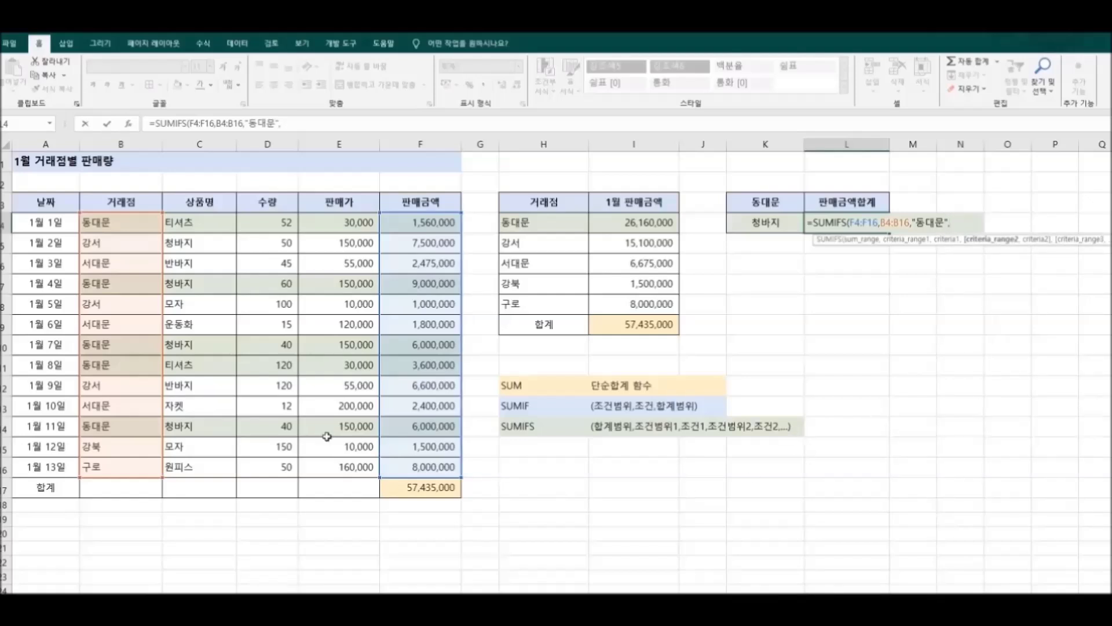
- Complete the L4 SUMIFS formula with second criteria range C4:C16 and criterion "청바지"
drag(205, 222, 203, 468)
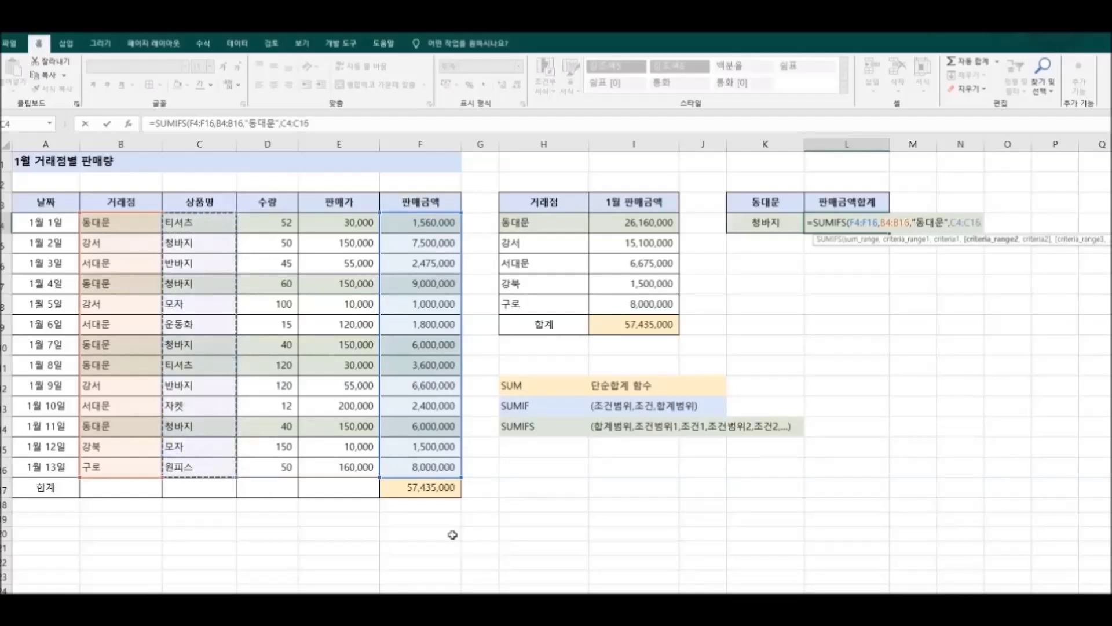
text(,)
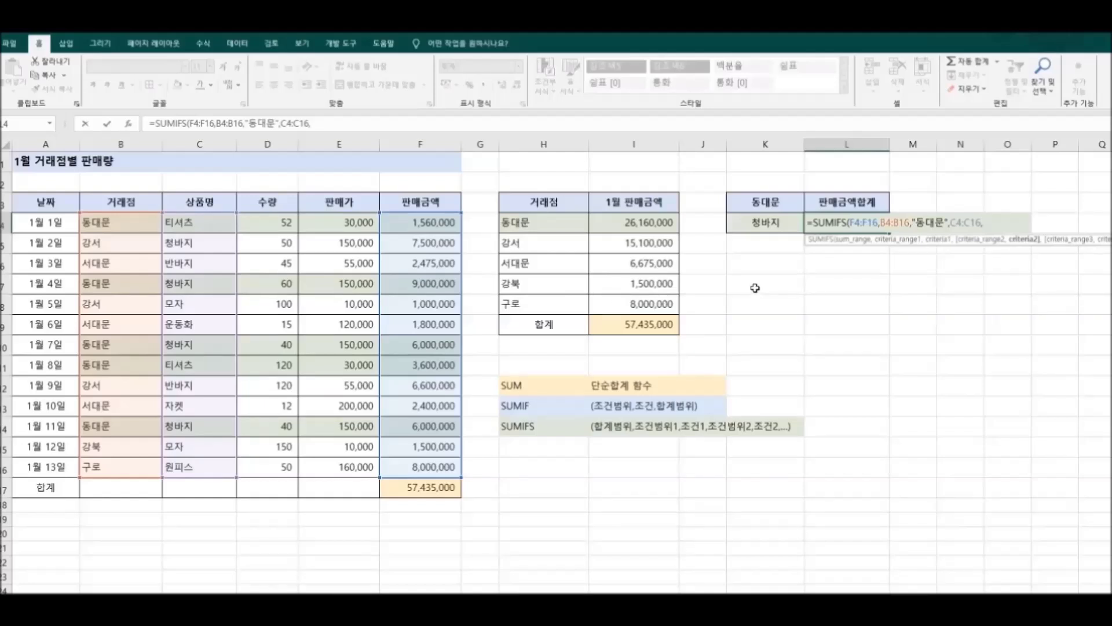
text("청바지)
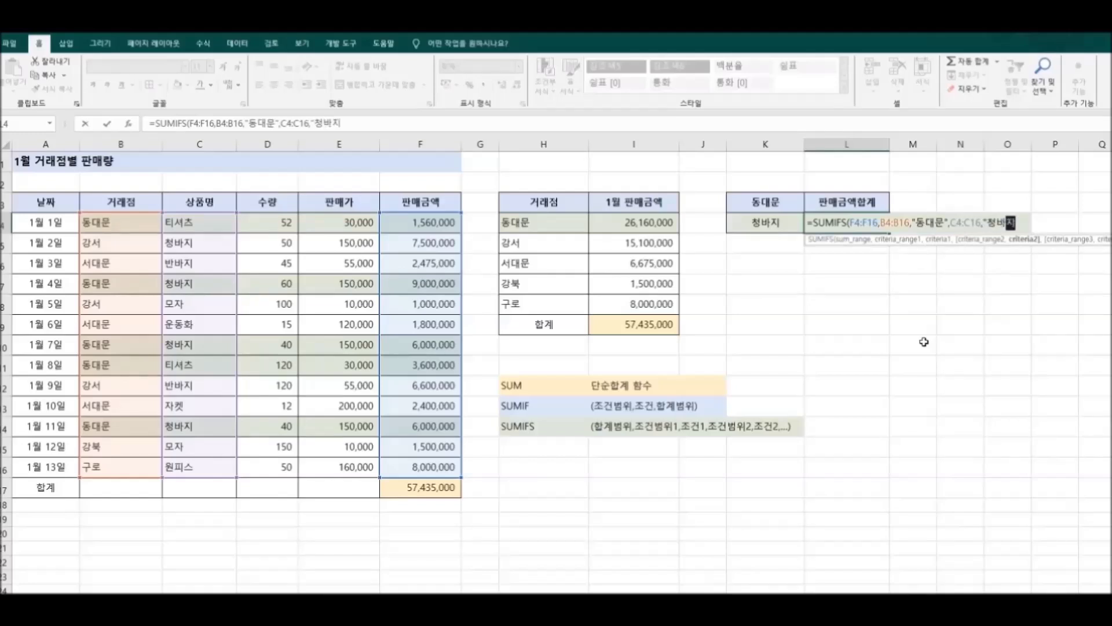
text("))
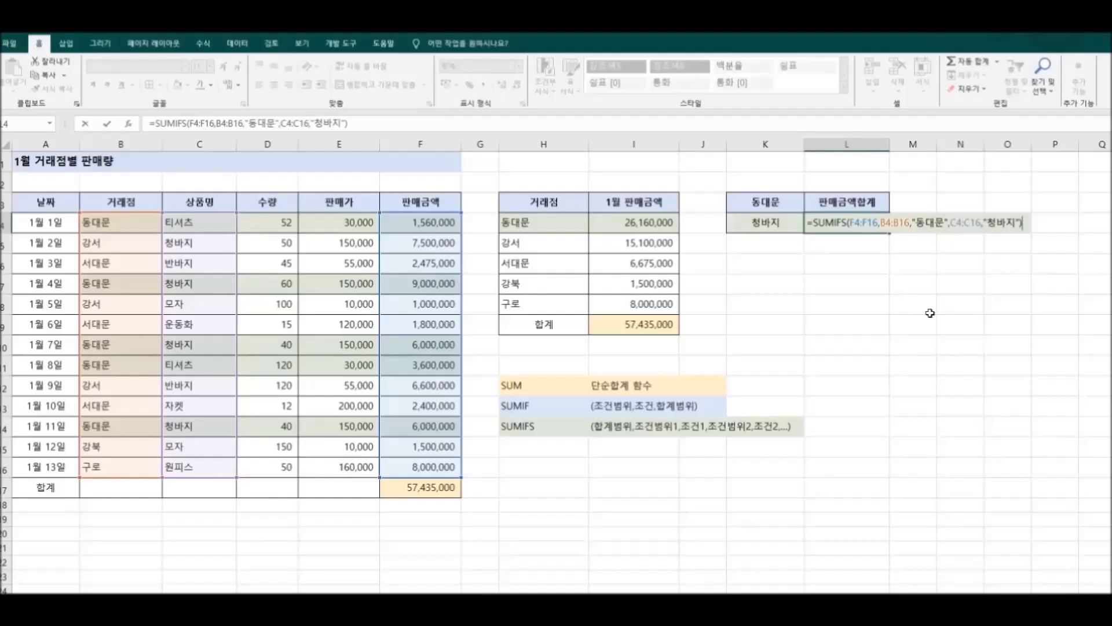
key(Return)
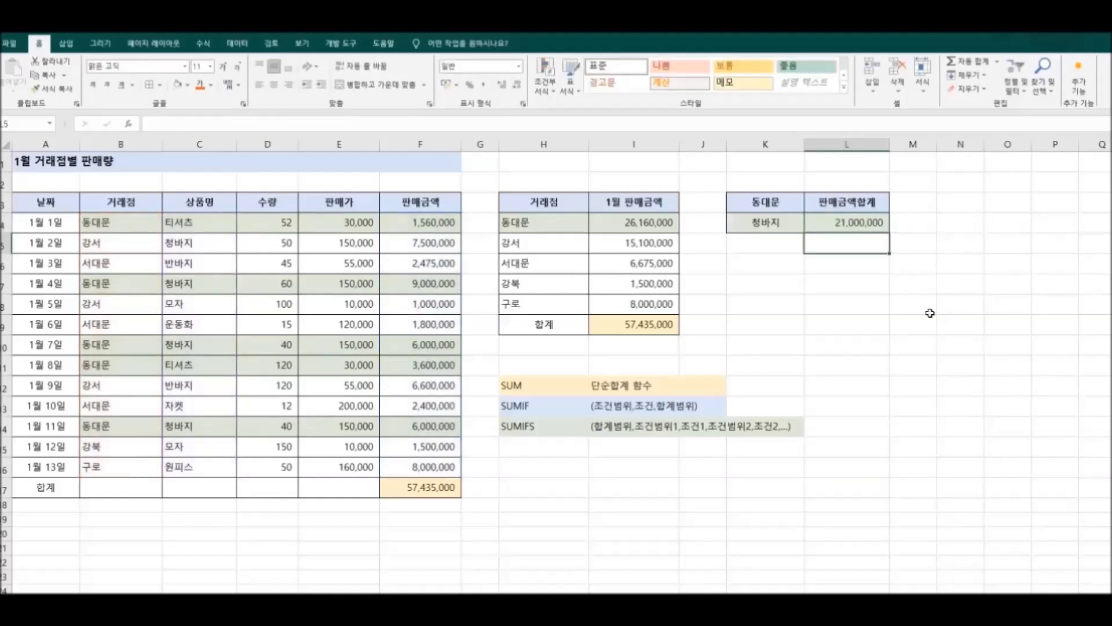
- Review the SUM, SUMIF and SUMIFS results in F17, I4 and L4, and the 동대문 rows selling 청바지
click(821, 227)
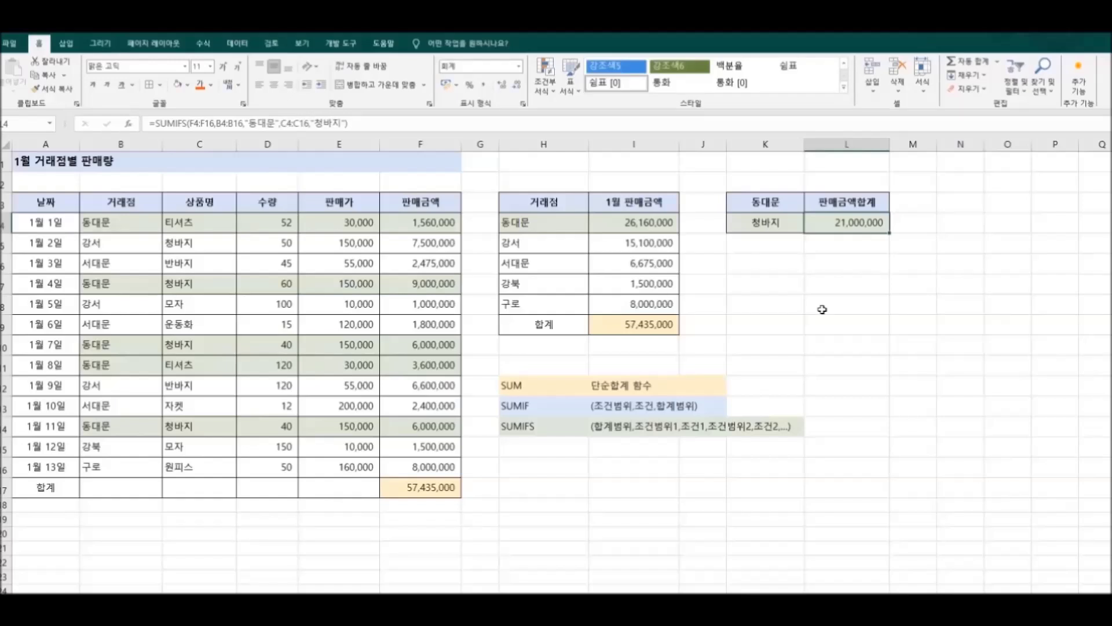
click(423, 489)
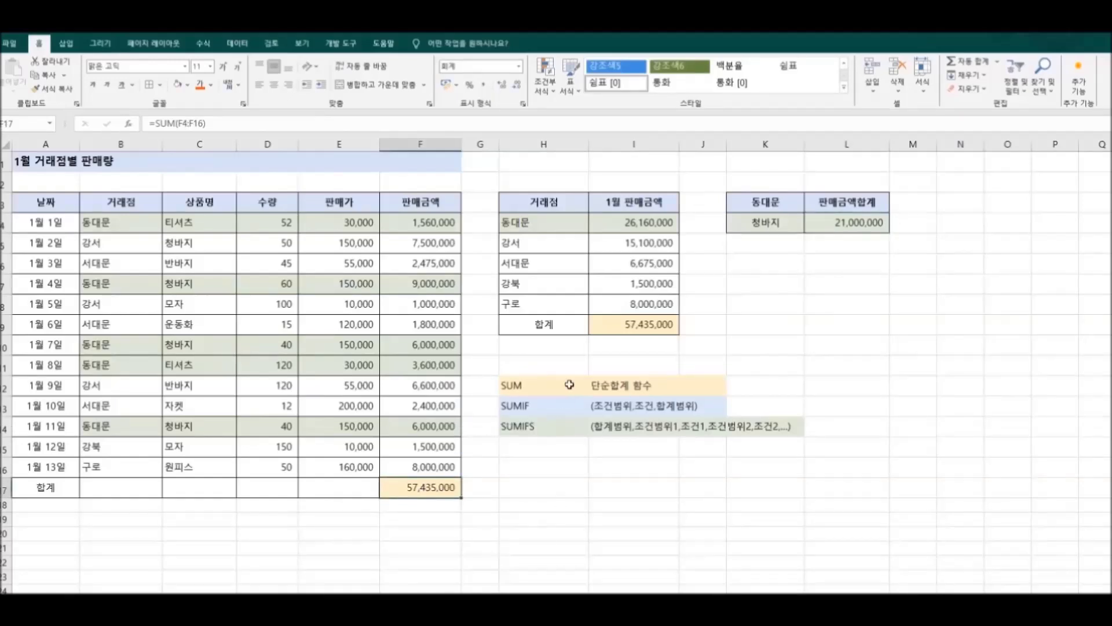
drag(548, 227, 641, 221)
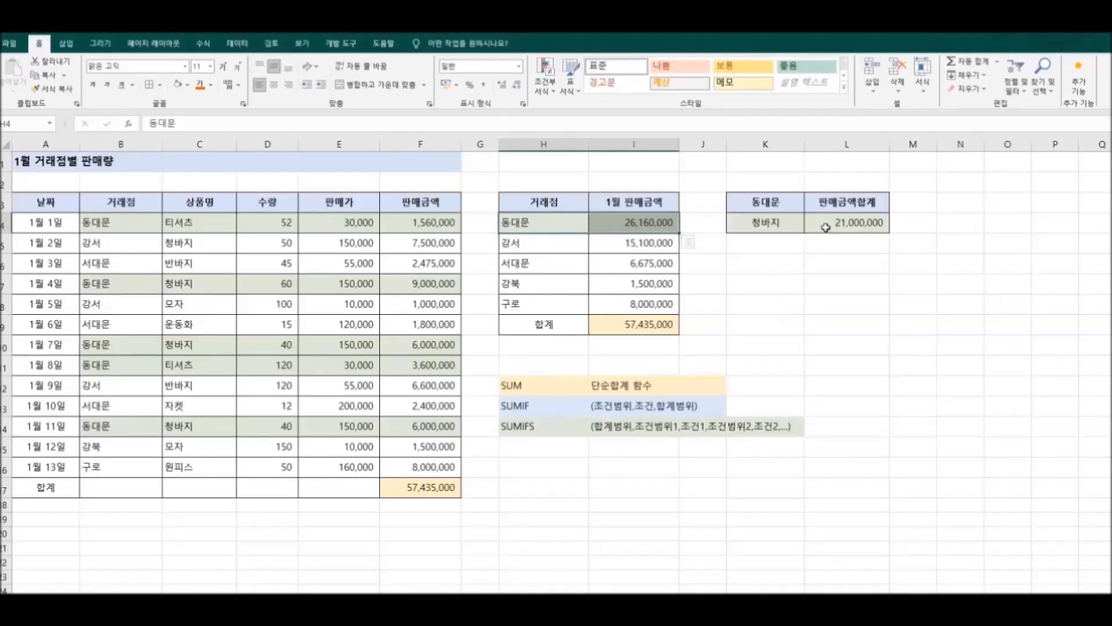
click(825, 226)
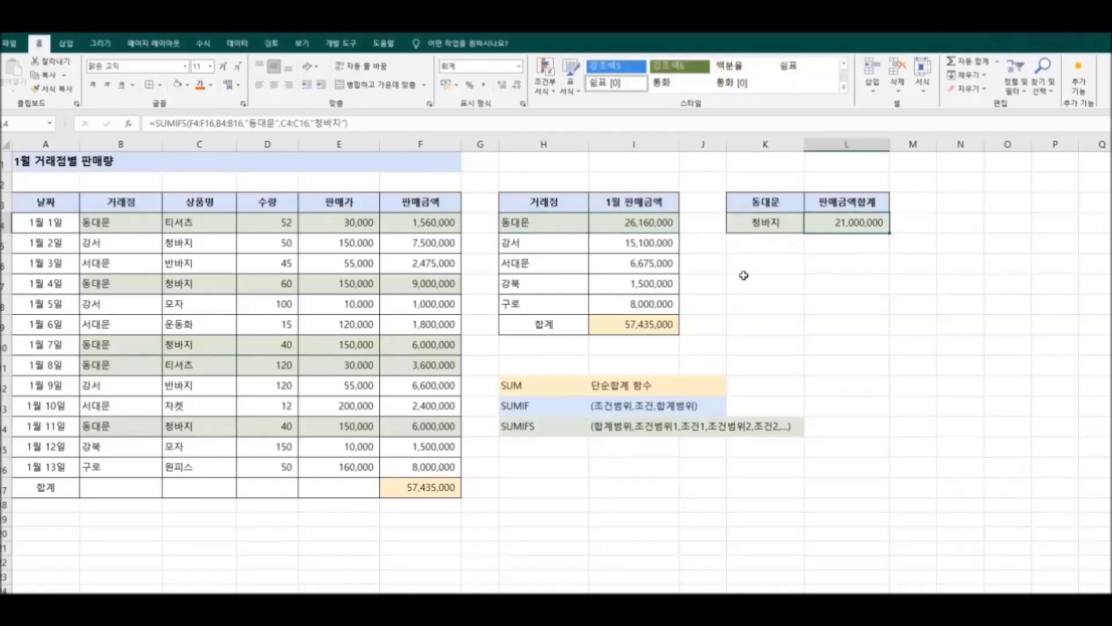
click(115, 228)
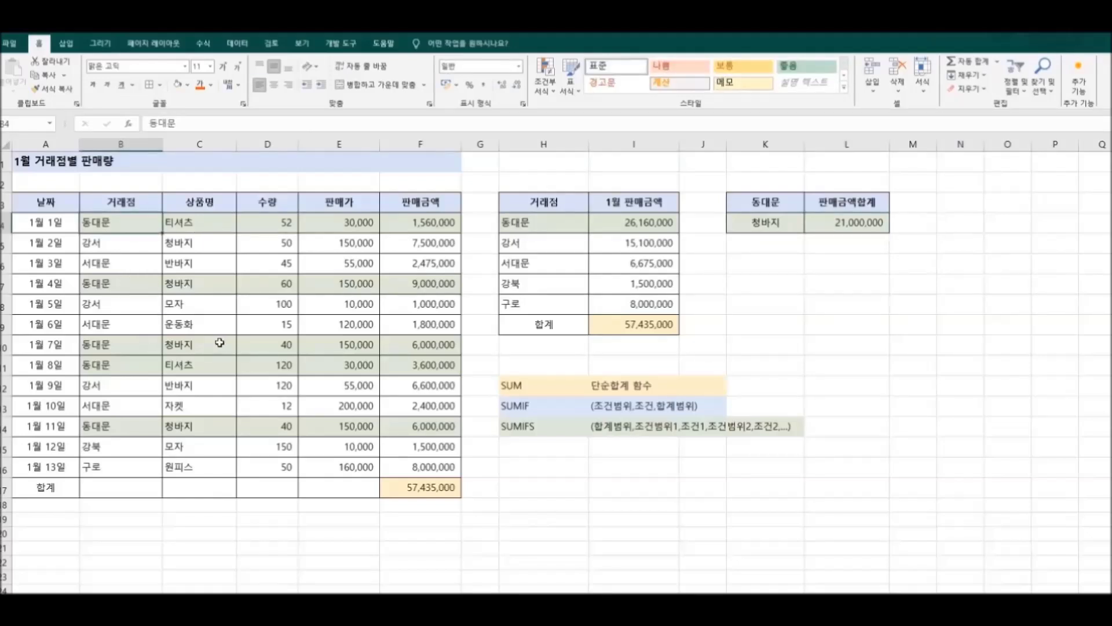
click(195, 430)
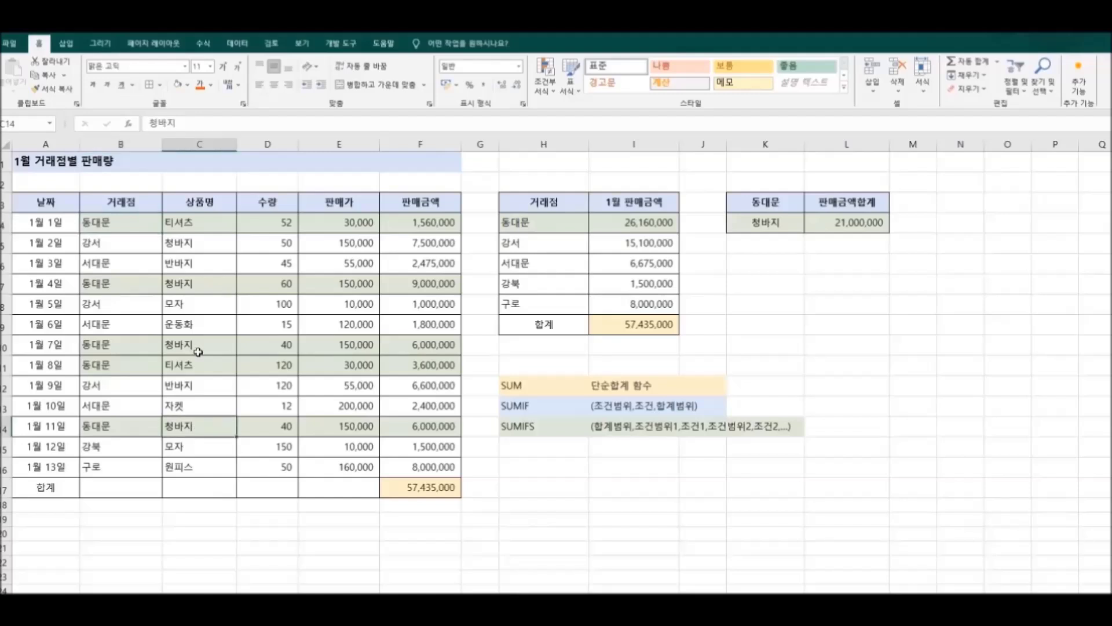
ctrl+click(197, 353)
ctrl+click(194, 287)
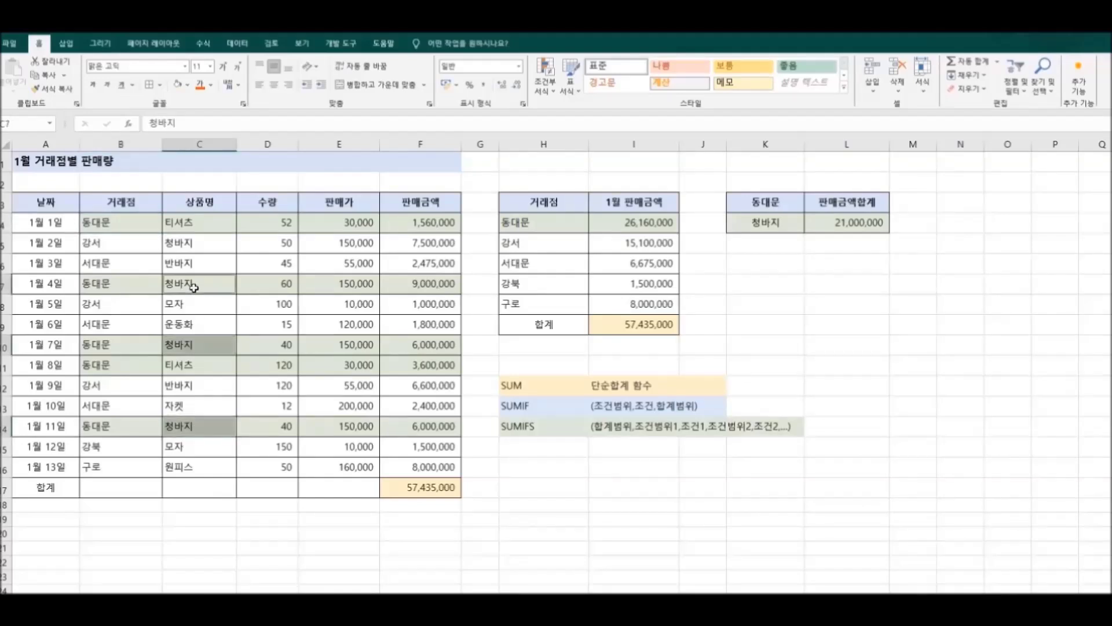
- Add up the three 동대문 청바지 sales amounts in F19 with =F7+F10+F14 to verify the SUMIFS result
click(411, 516)
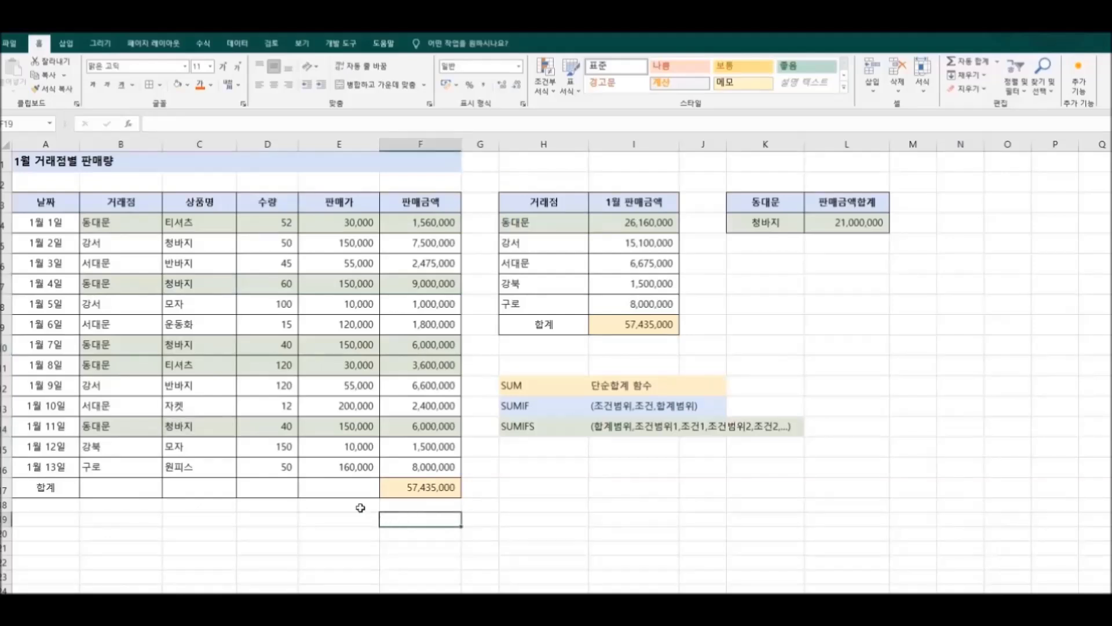
text(=)
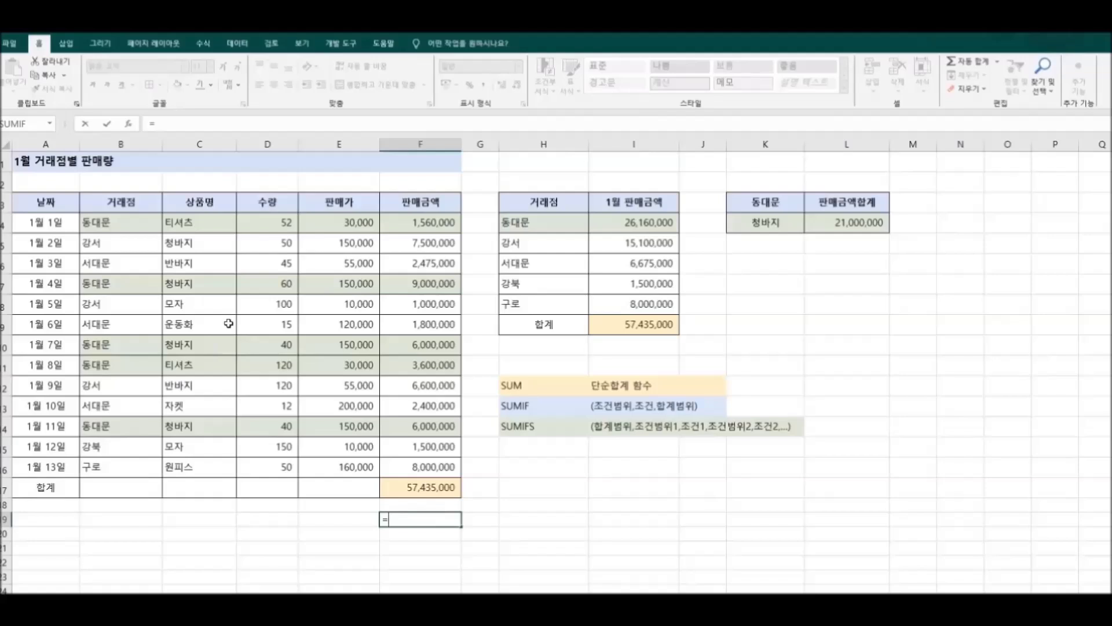
click(395, 289)
text(+)
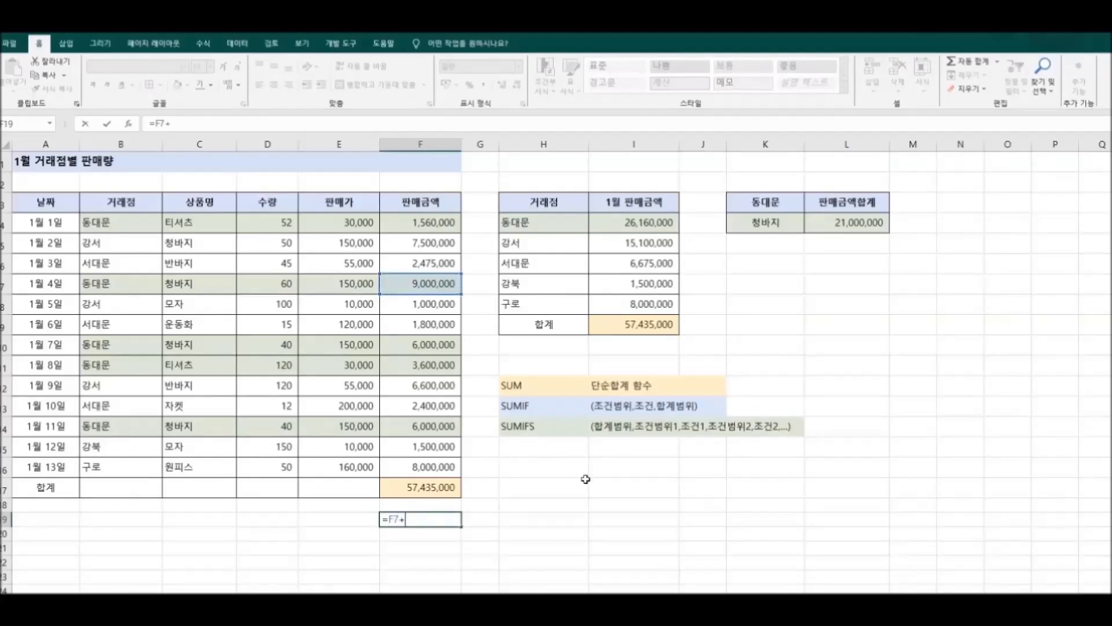
click(405, 349)
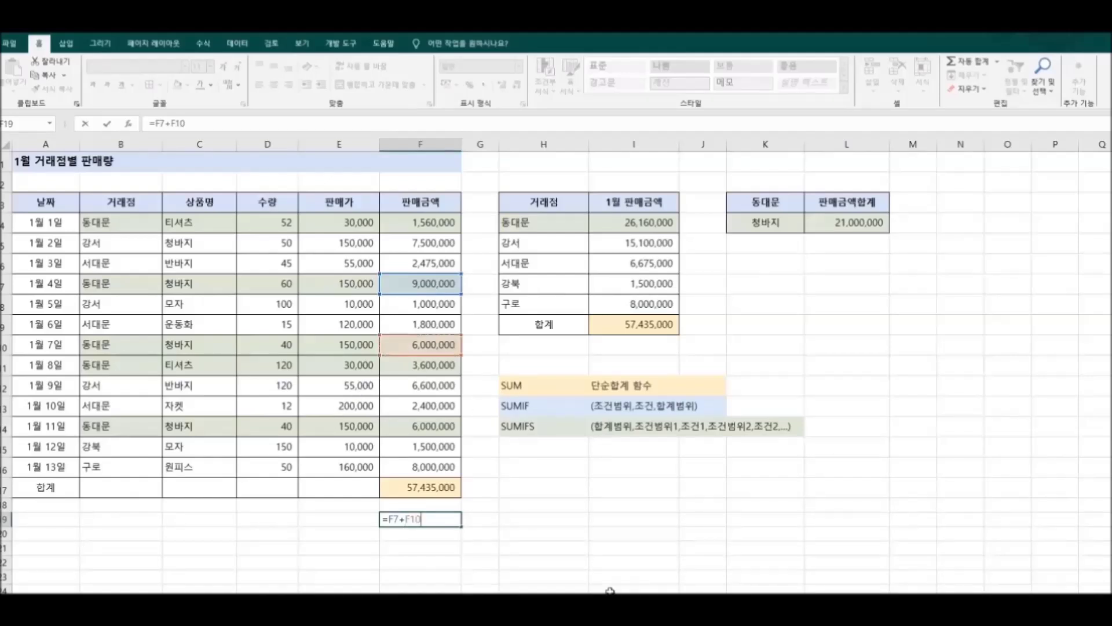
text(+)
click(426, 433)
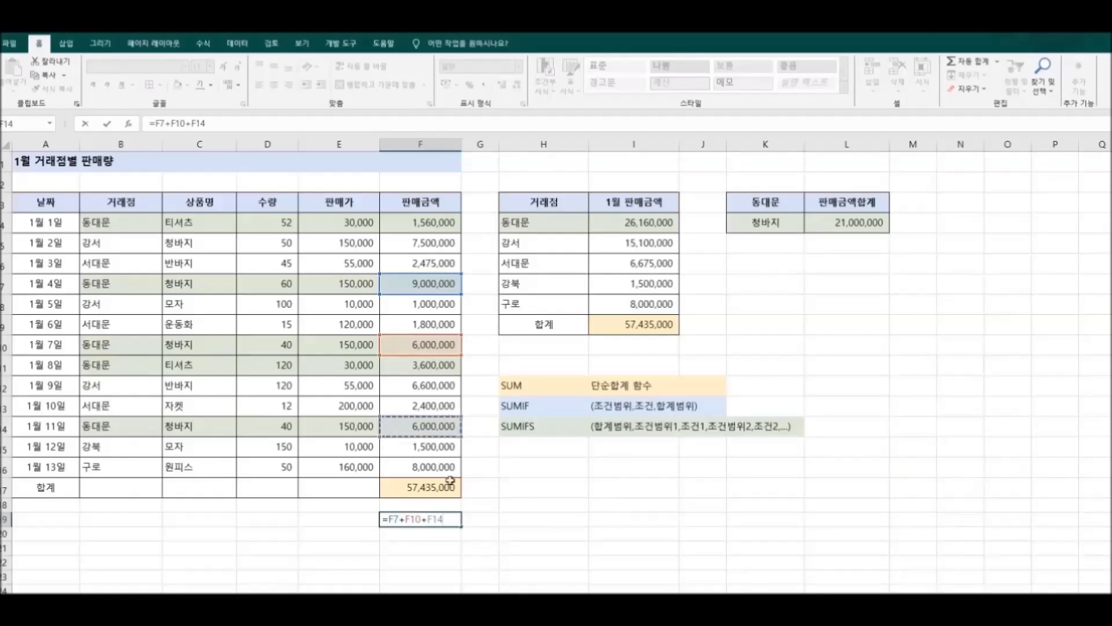
key(Return)
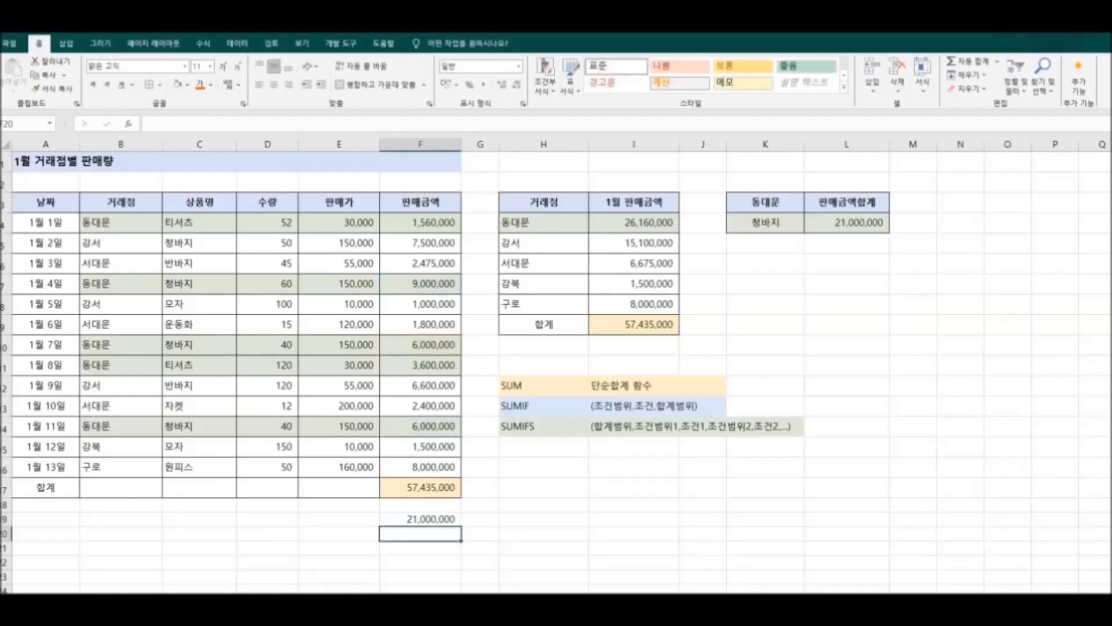
click(390, 523)
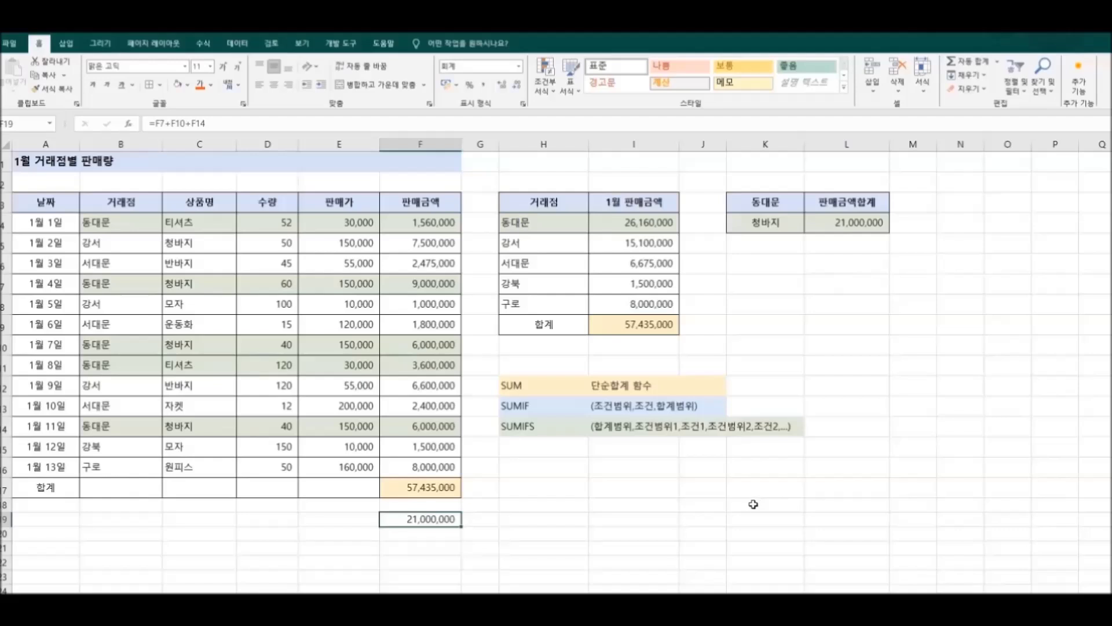
click(765, 529)
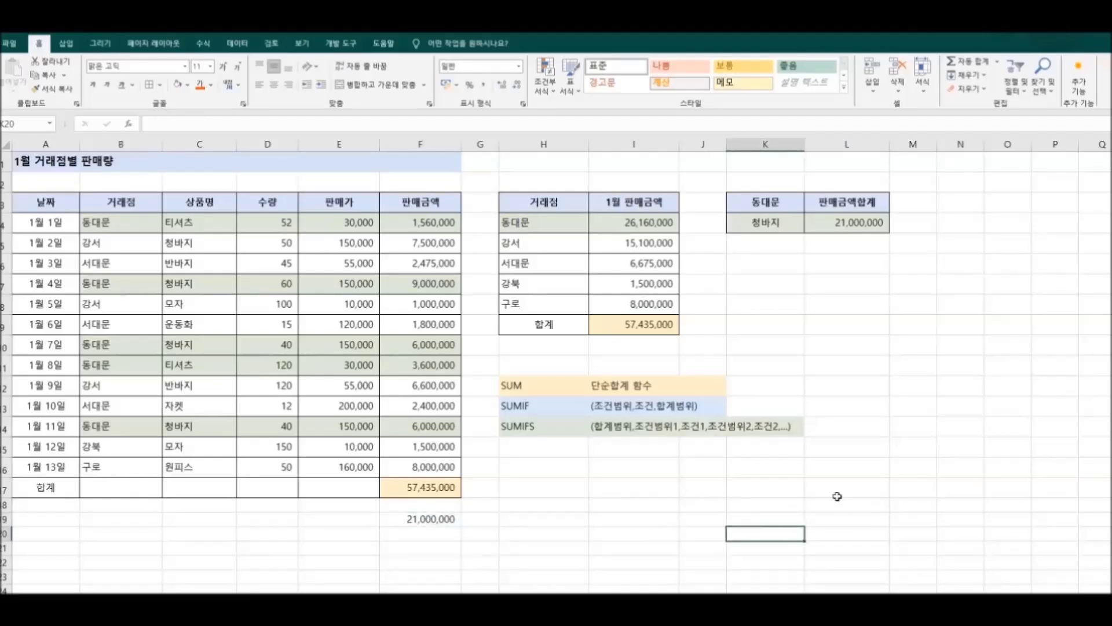